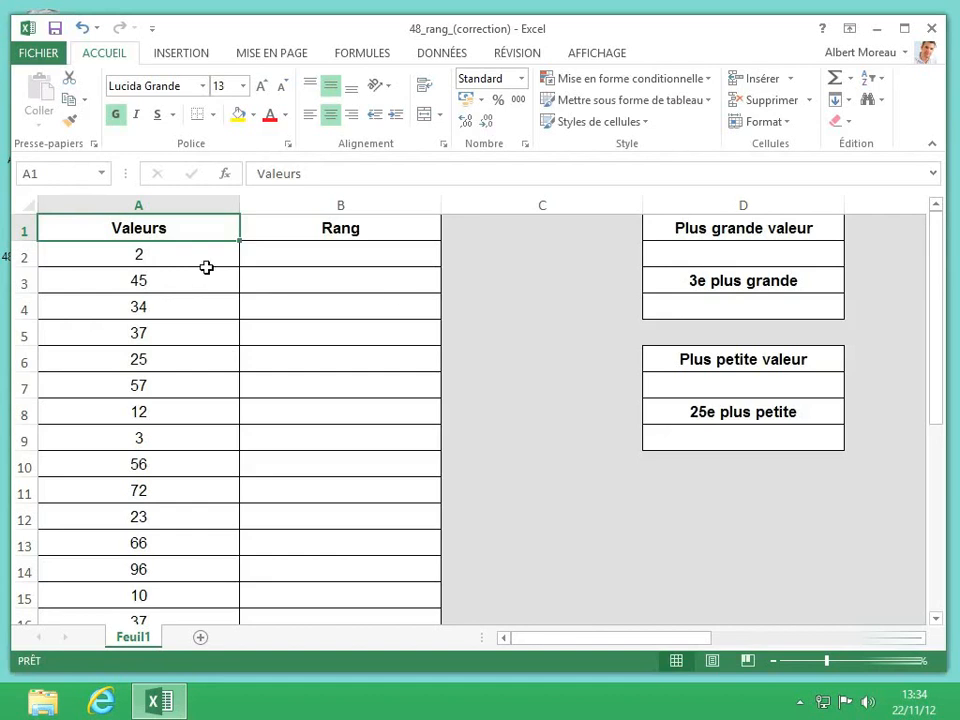
Step: Enter the formula =RANG(A2;A2:A28;1) in cell B2 to rank the first value in ascending order
scroll(208, 267, down, 6)
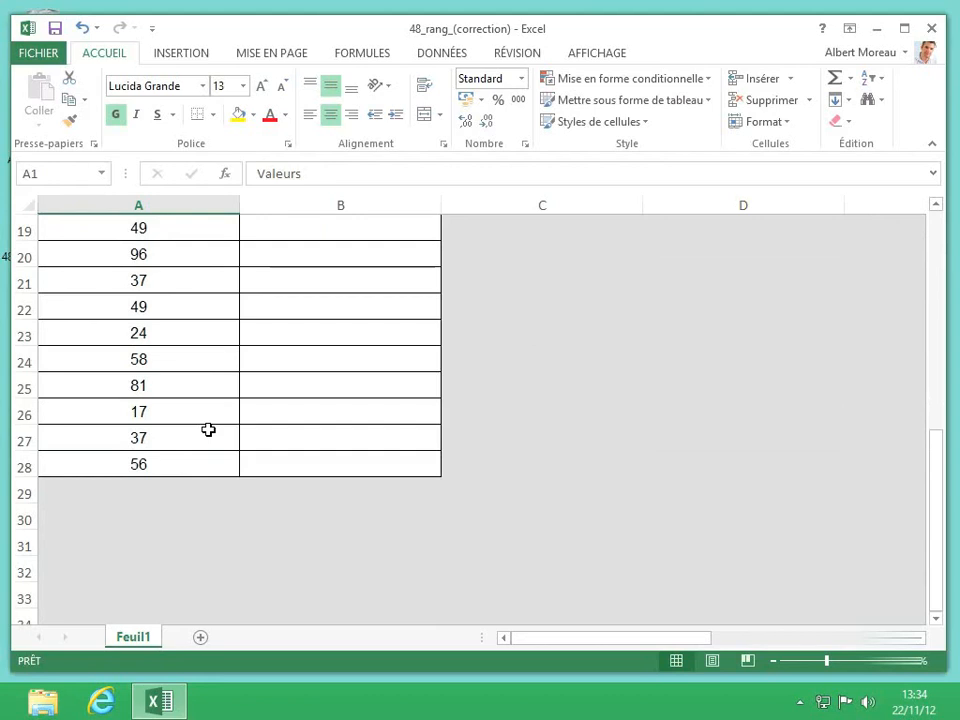
scroll(208, 430, up, 6)
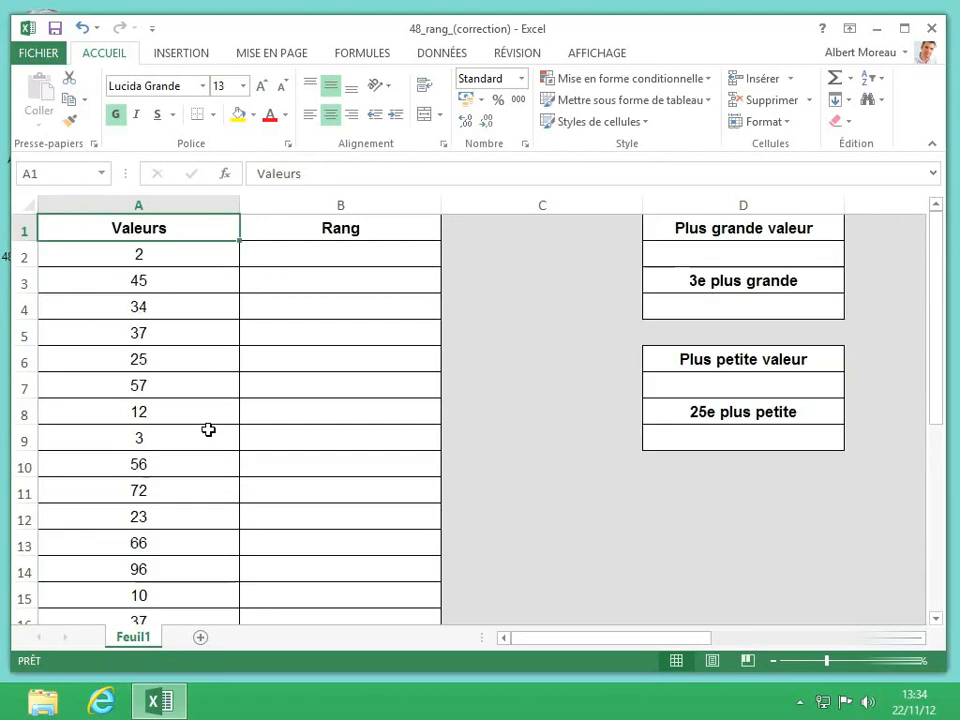
click(368, 258)
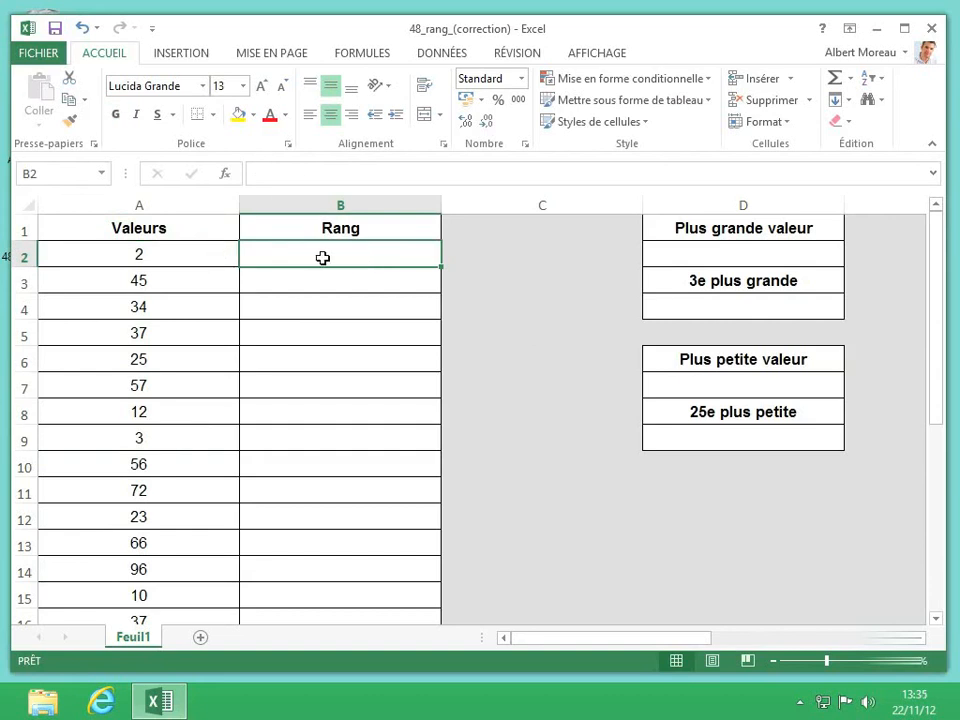
text(=)
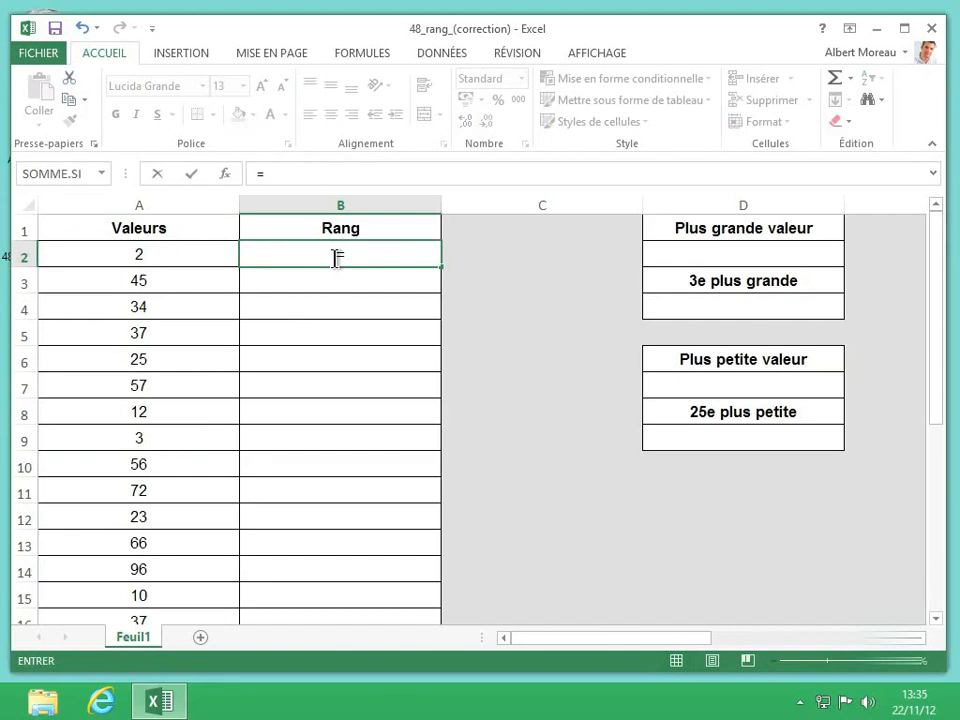
text(range)
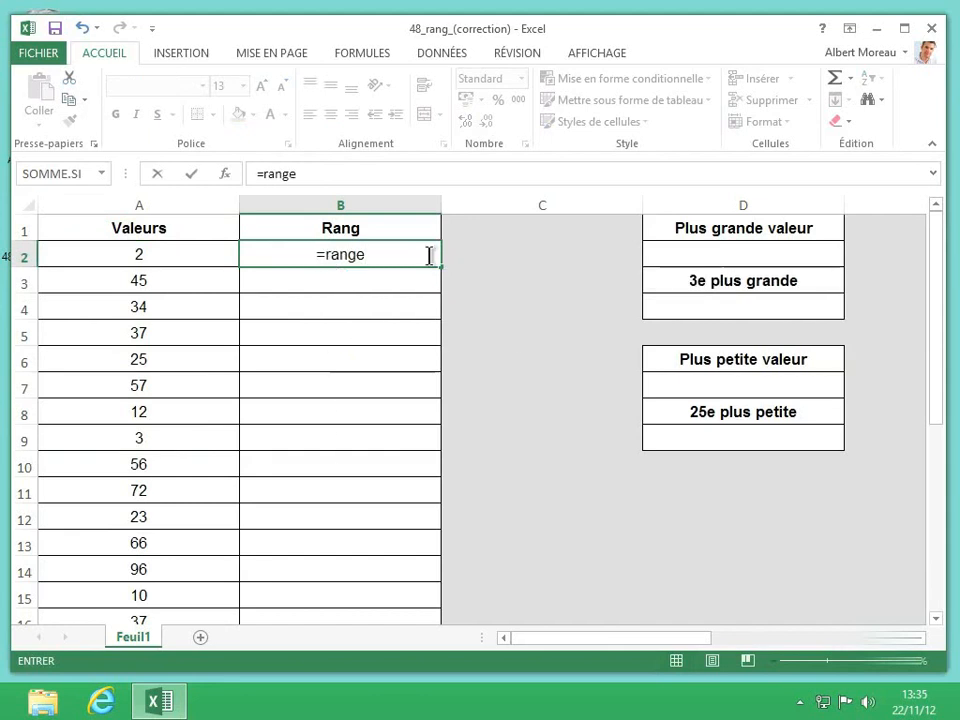
key(BackSpace)
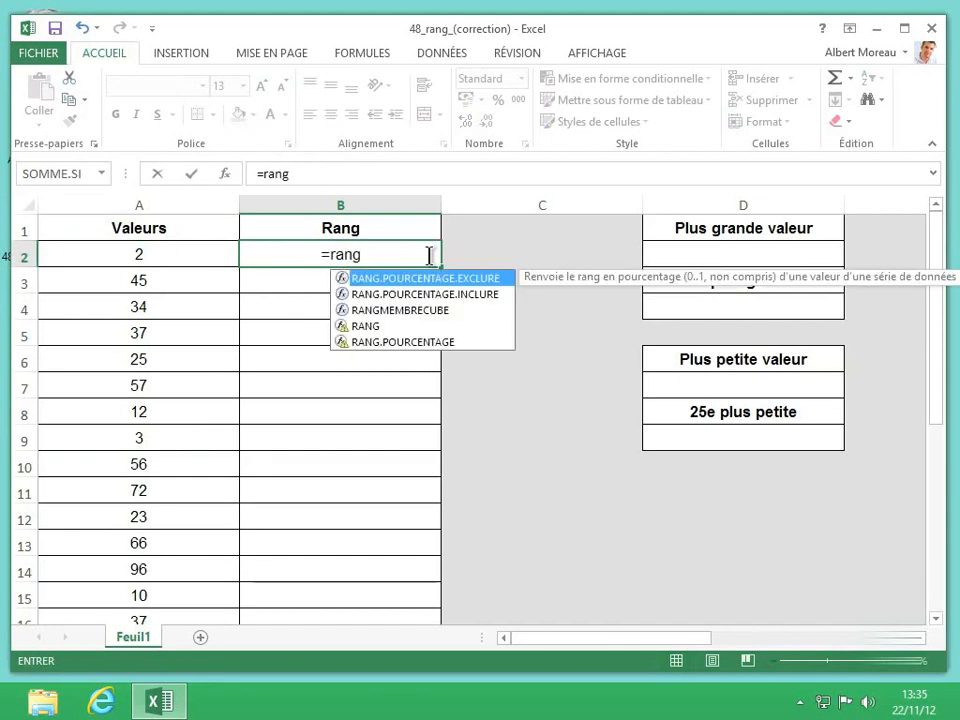
text(()
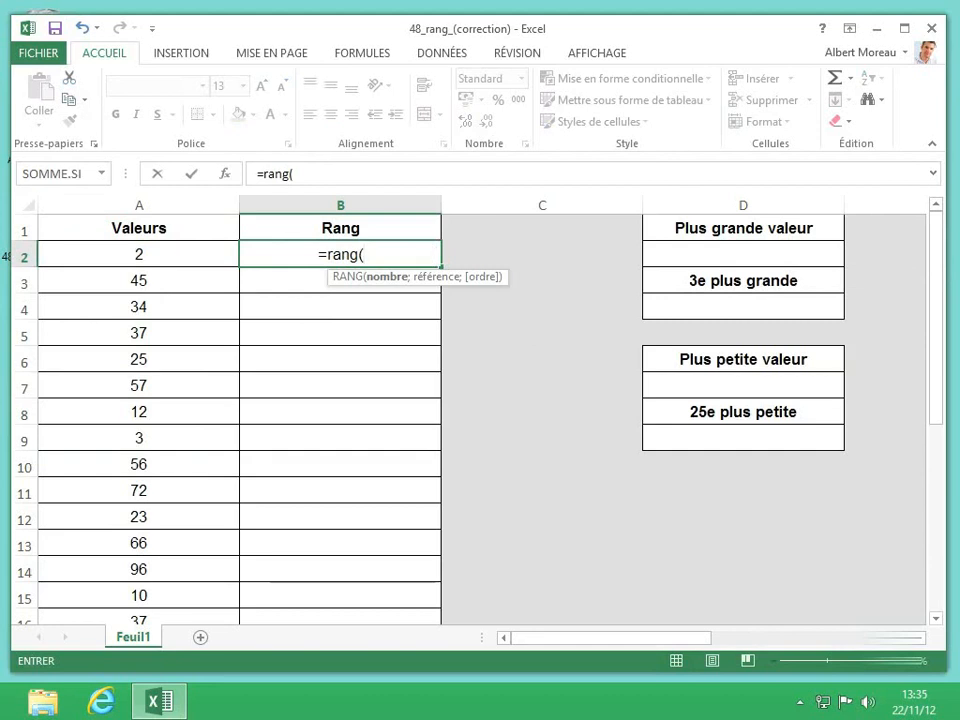
click(164, 254)
text(;)
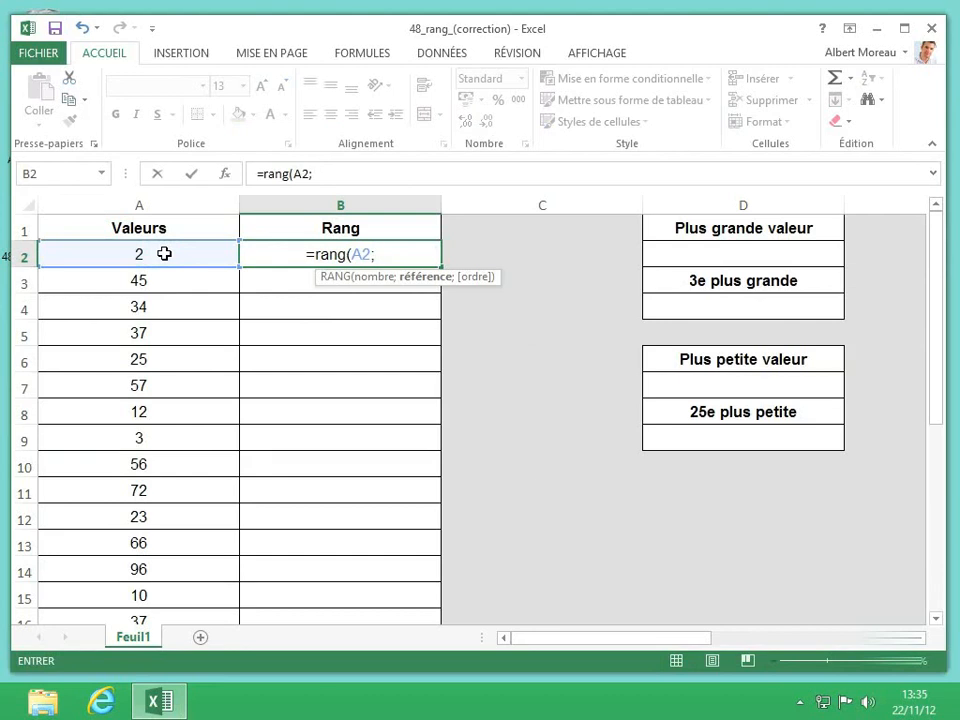
text(A)
text(2:)
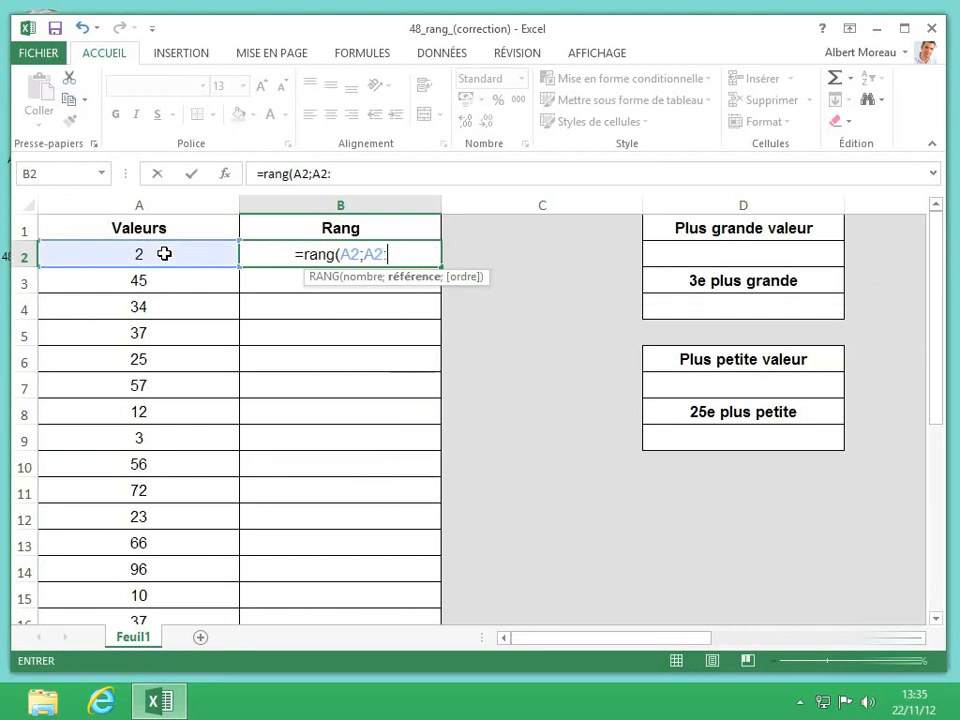
text(A28)
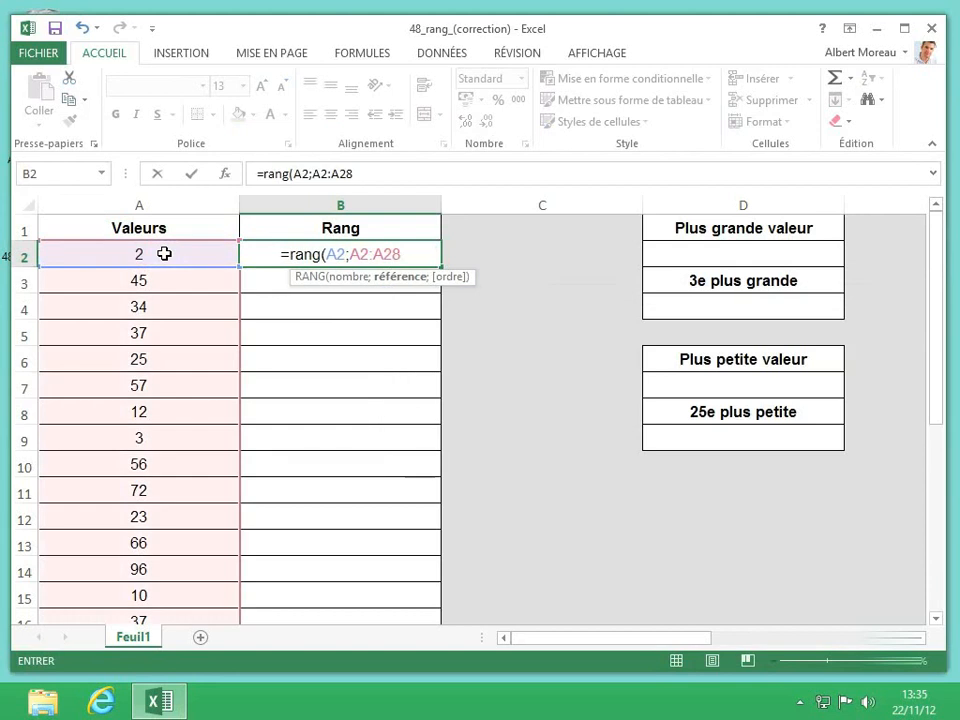
text(;)
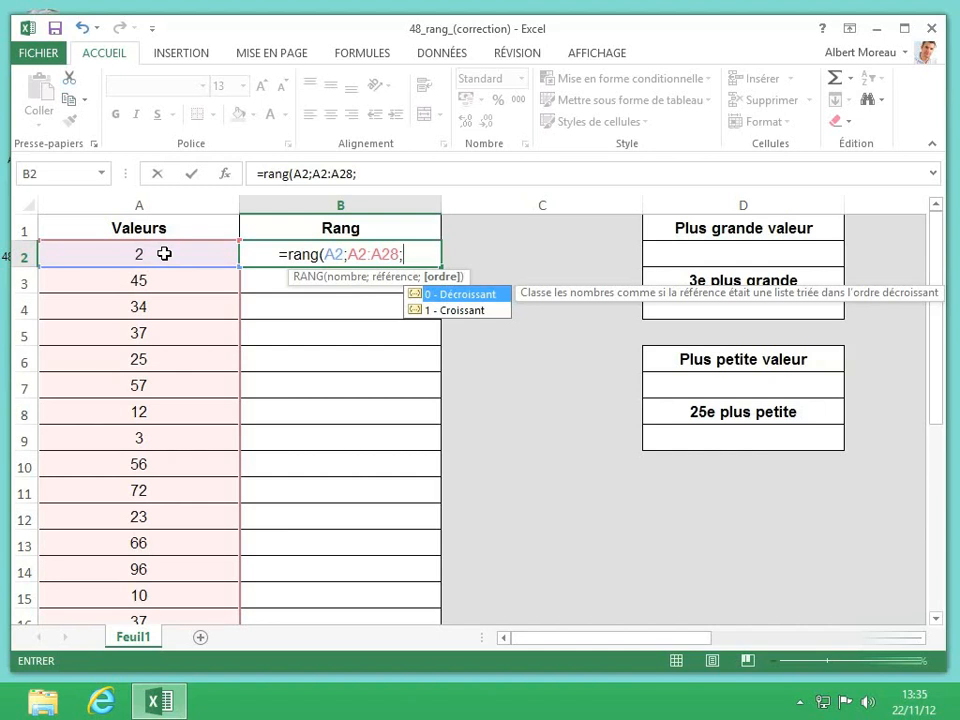
text(1))
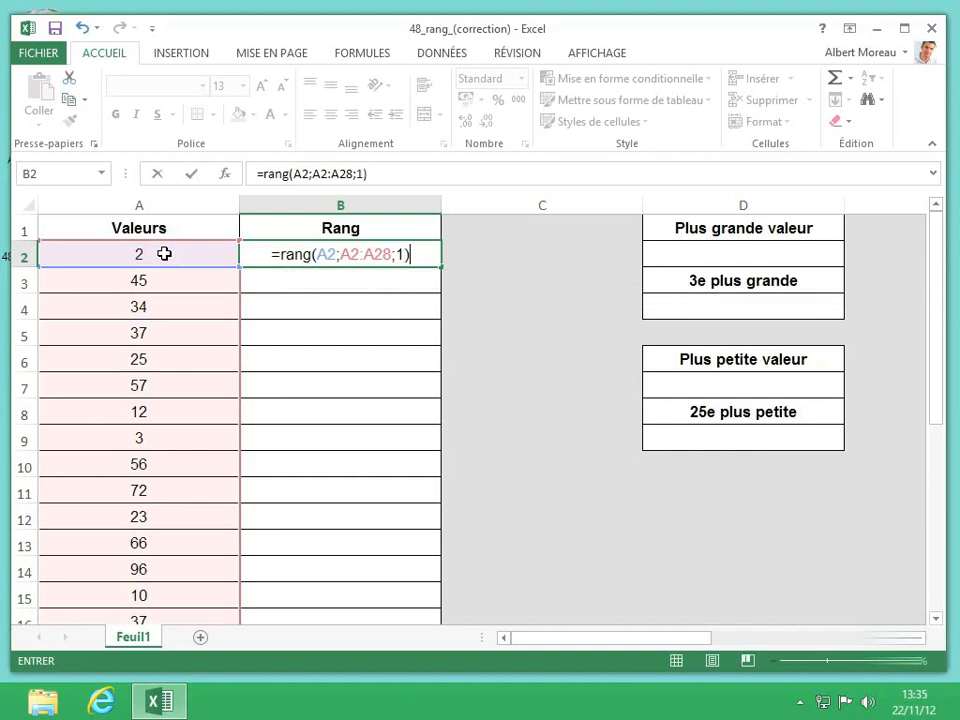
key(Return)
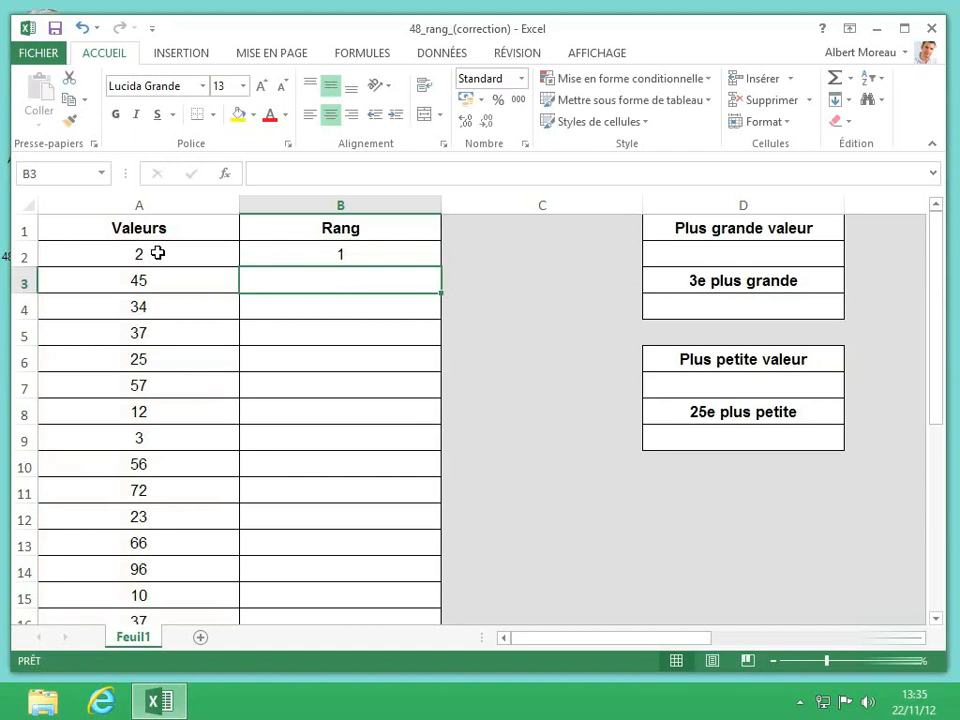
Step: Lock the rows of the reference range in B2's ranking formula so that it reads A$2:A$28
scroll(175, 253, down, 5)
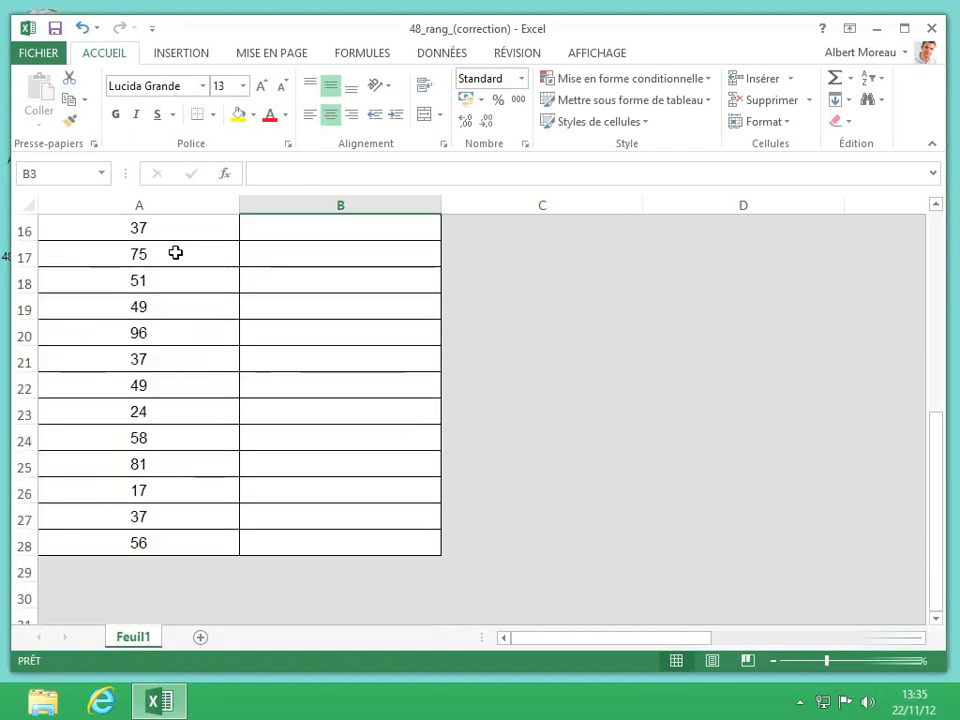
scroll(175, 253, up, 5)
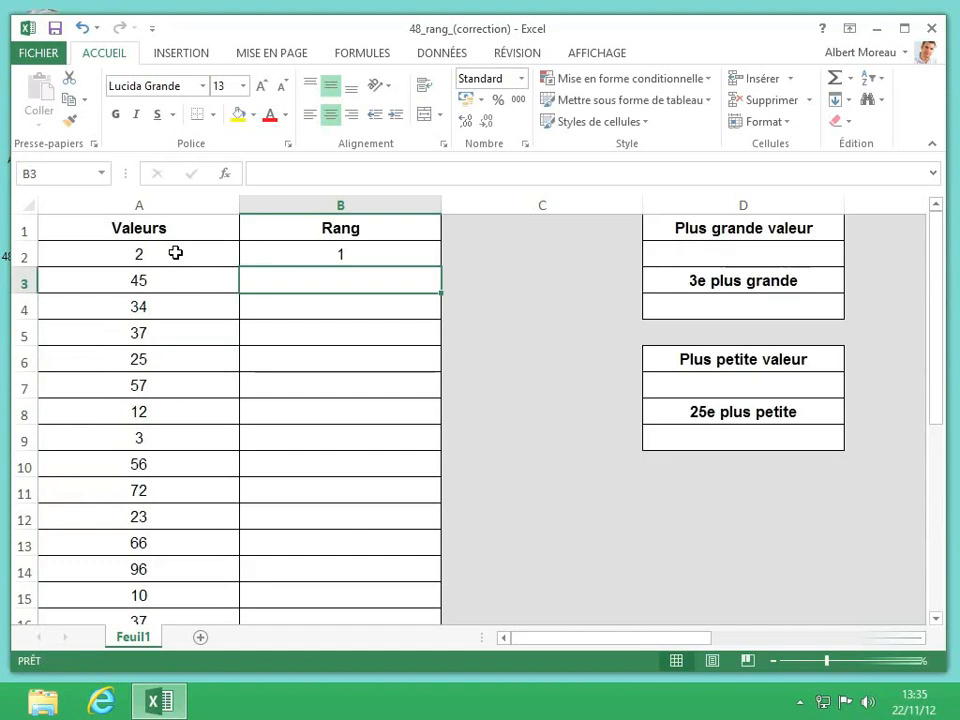
click(316, 252)
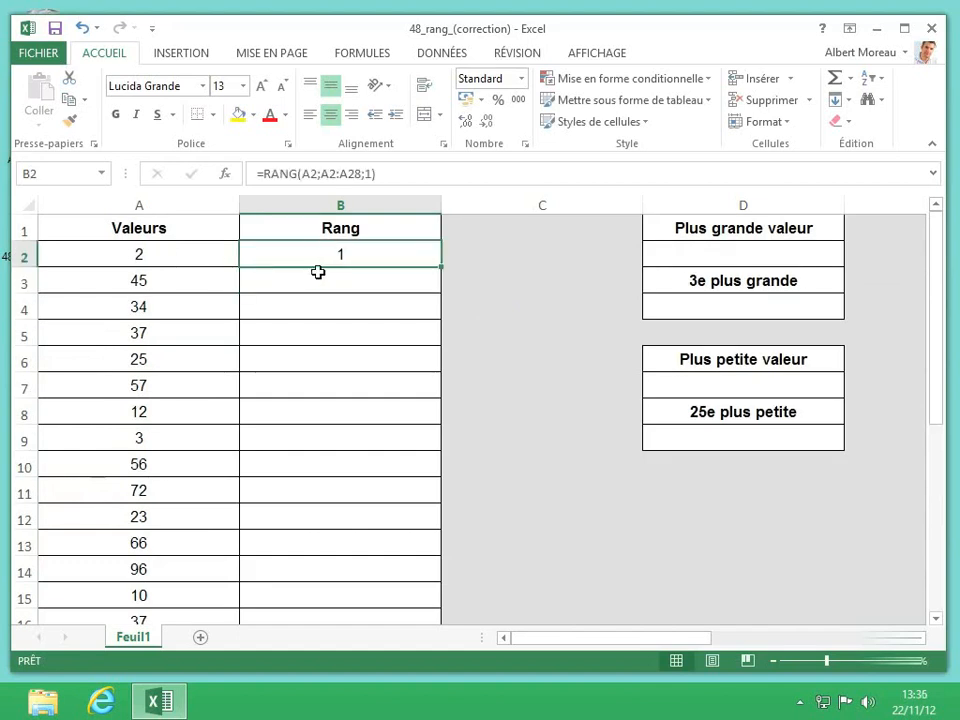
click(326, 176)
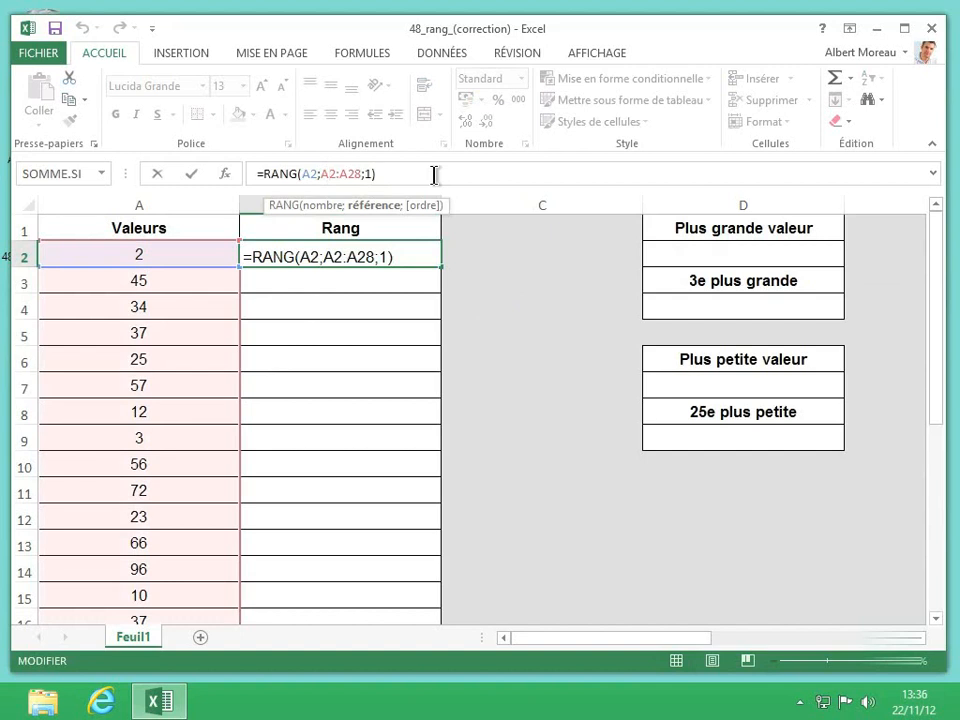
text($)
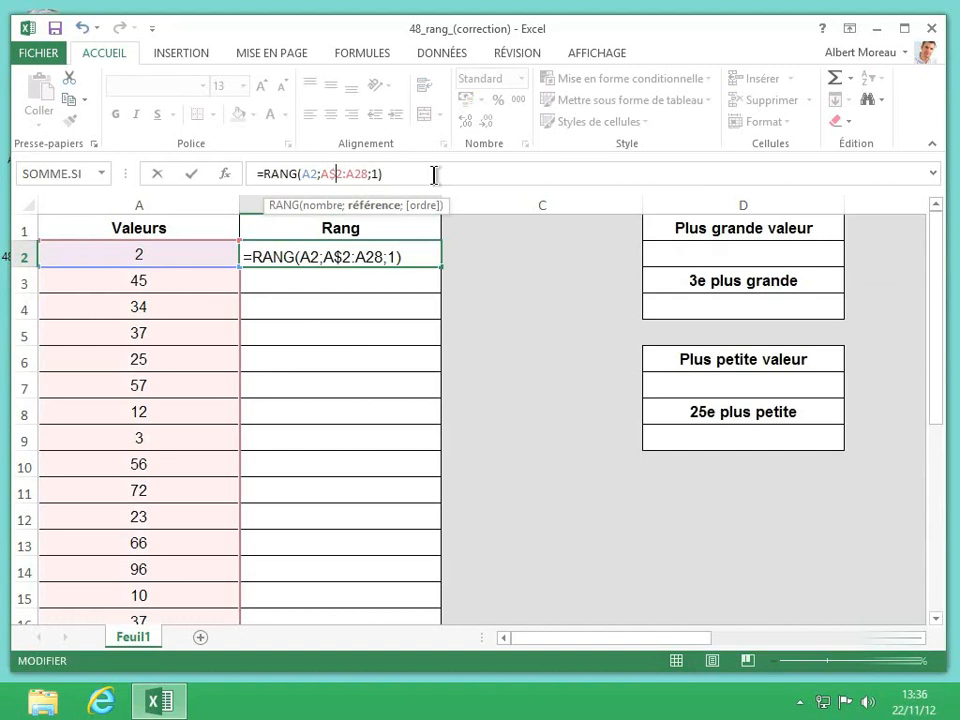
click(354, 176)
text($)
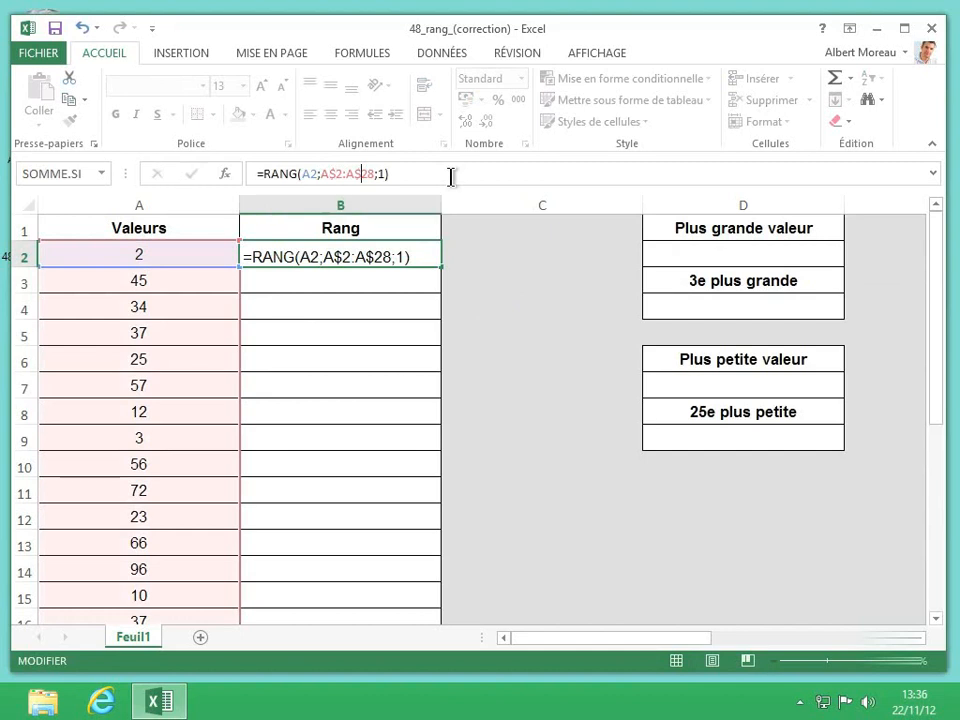
key(Return)
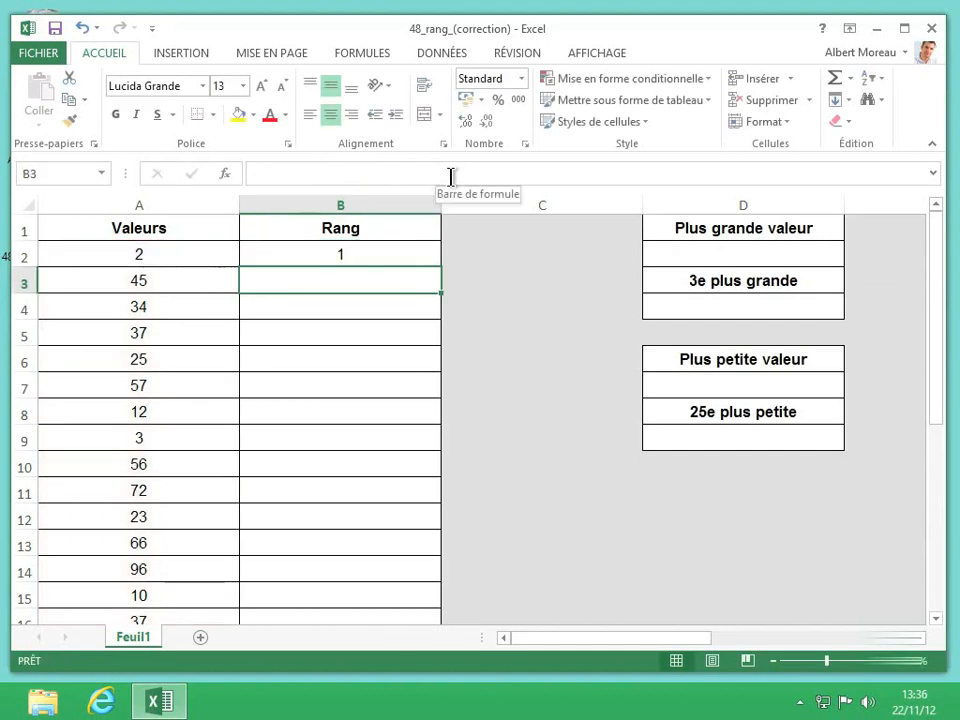
Step: Fill the ranking formula from B2 down to B28 and check the copied formulas in the Rang column
click(397, 253)
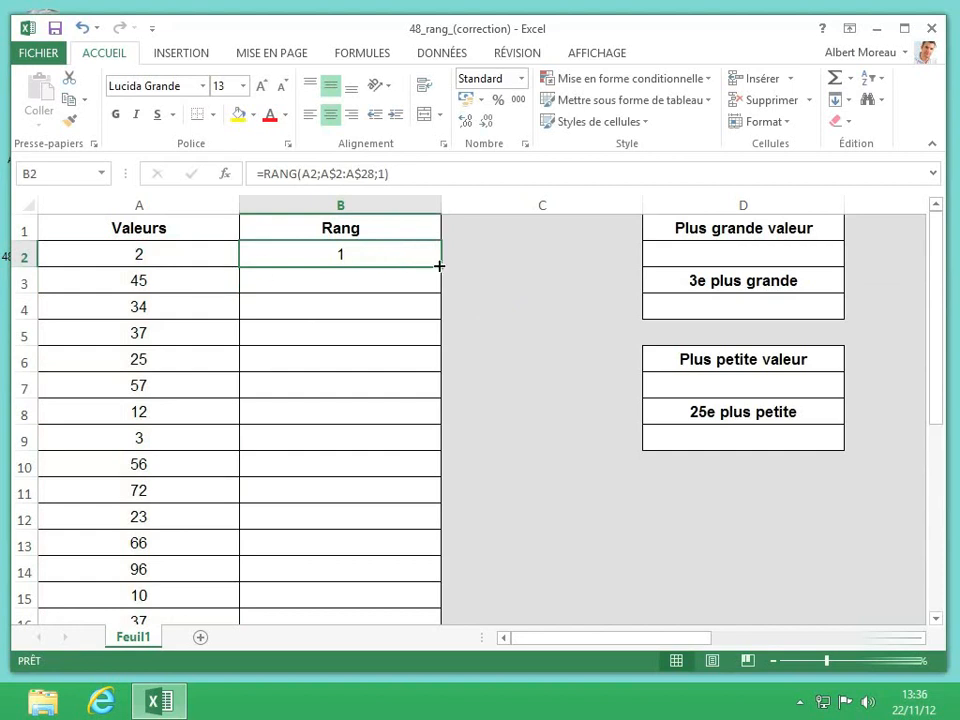
drag(438, 265, 404, 585)
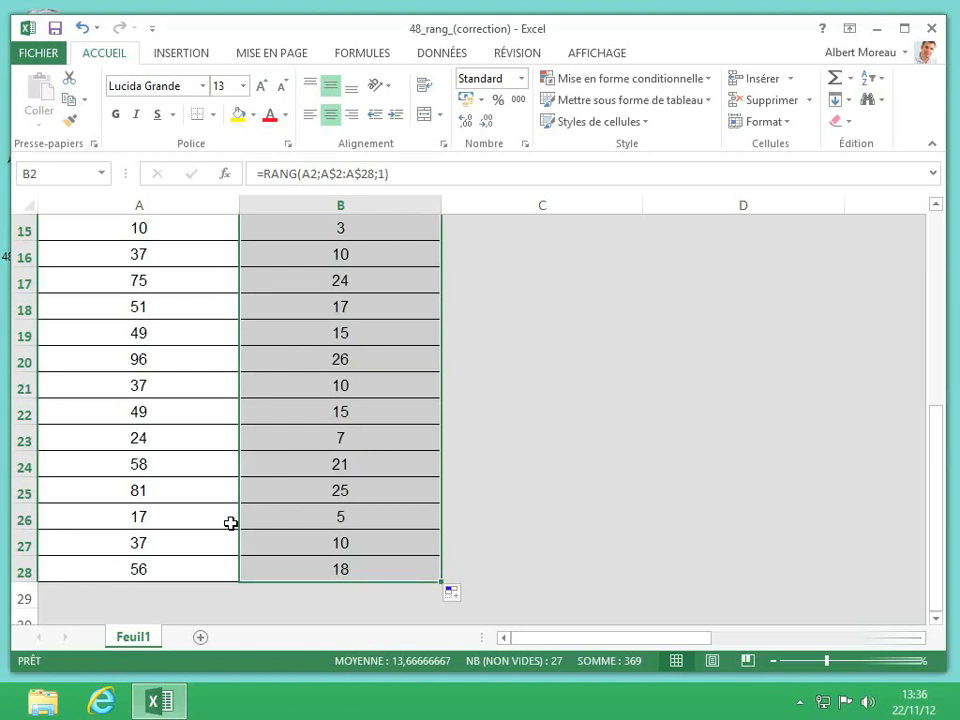
click(270, 516)
scroll(270, 516, up, 5)
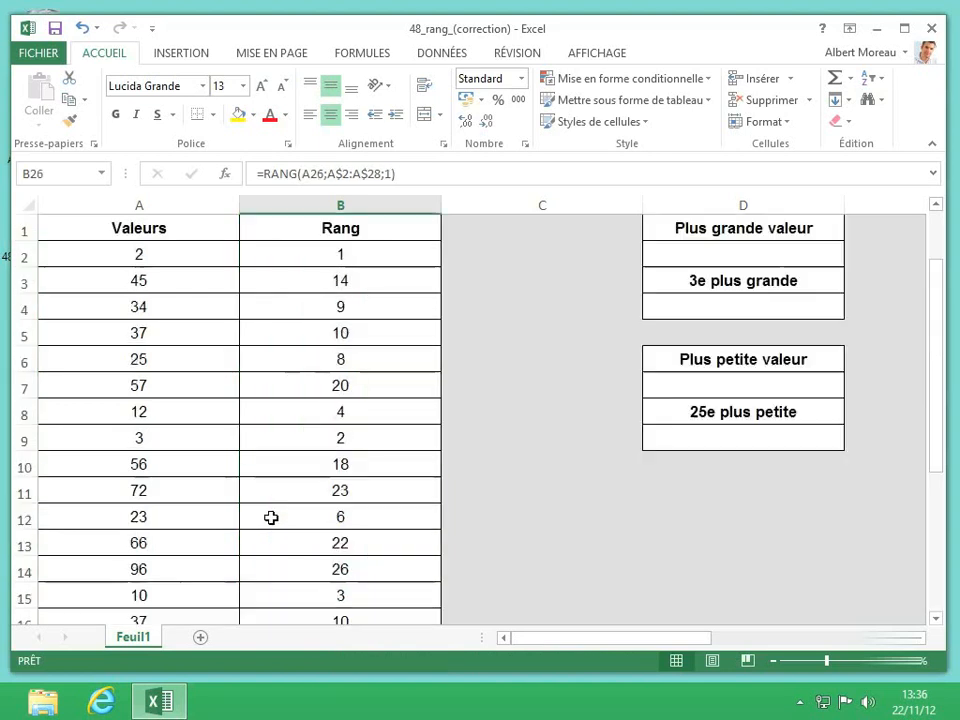
click(309, 386)
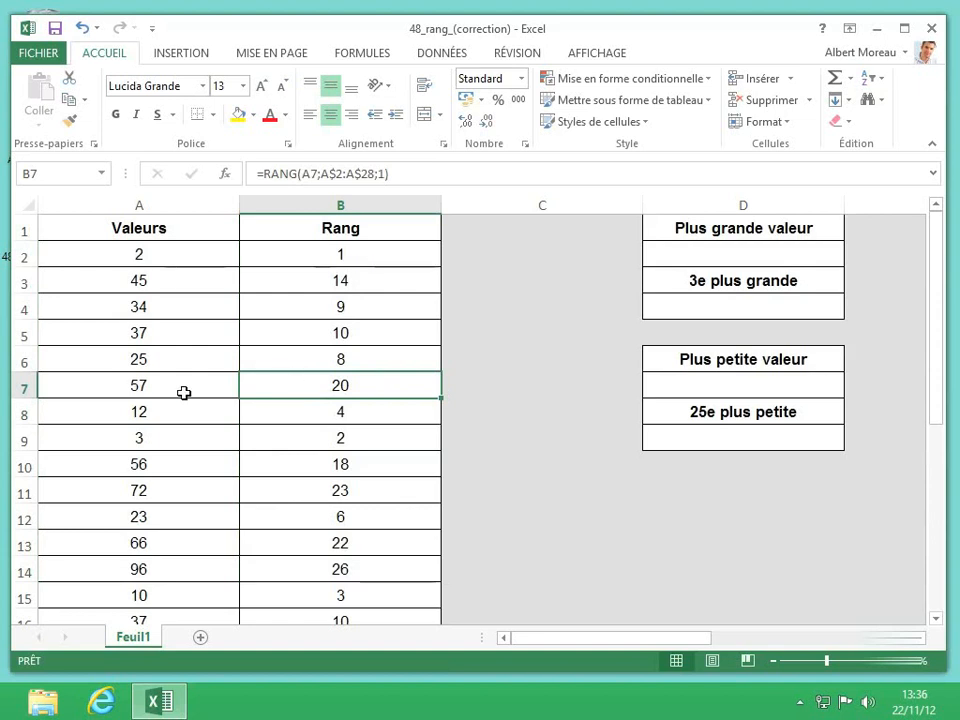
Step: Enter the formula =GRANDE.VALEUR(A2:A28;1) in D2, under the heading Plus grande valeur
click(718, 248)
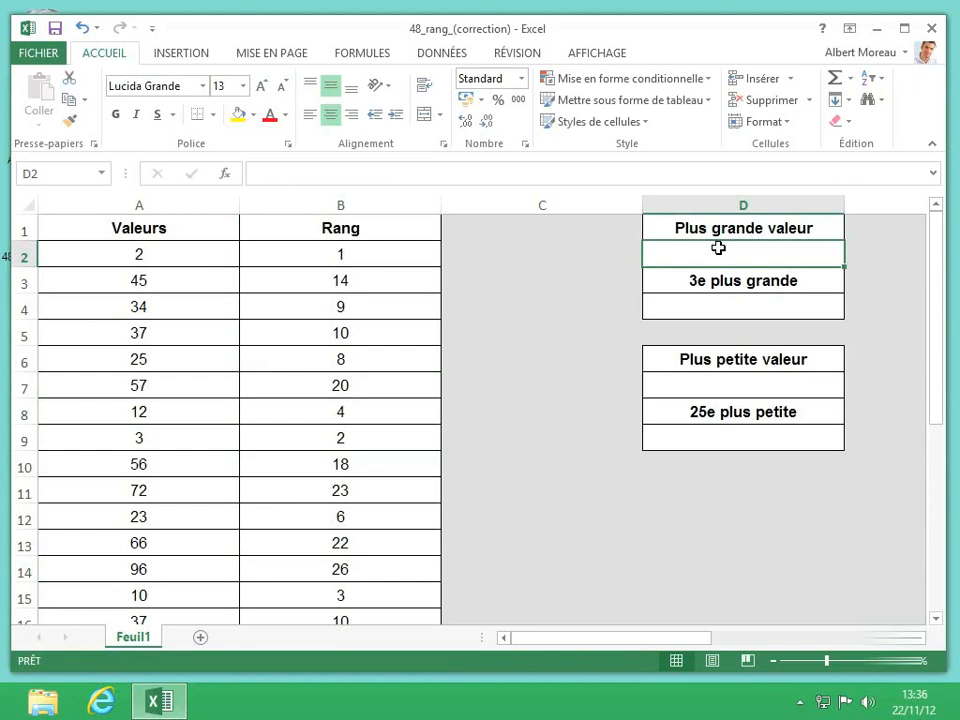
text(=grande)
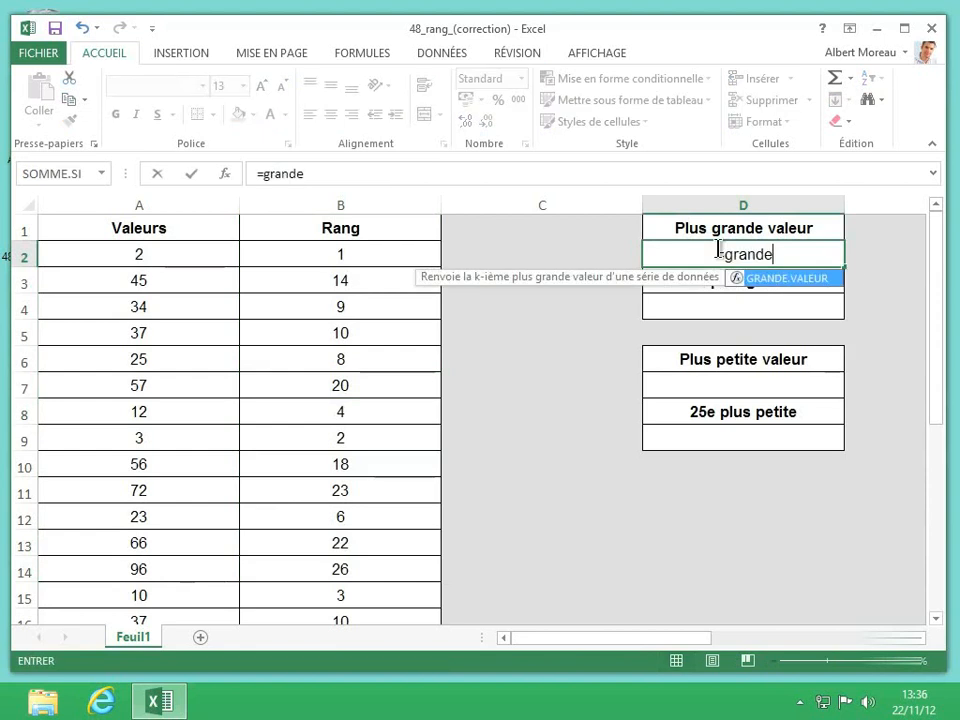
text(.valeu)
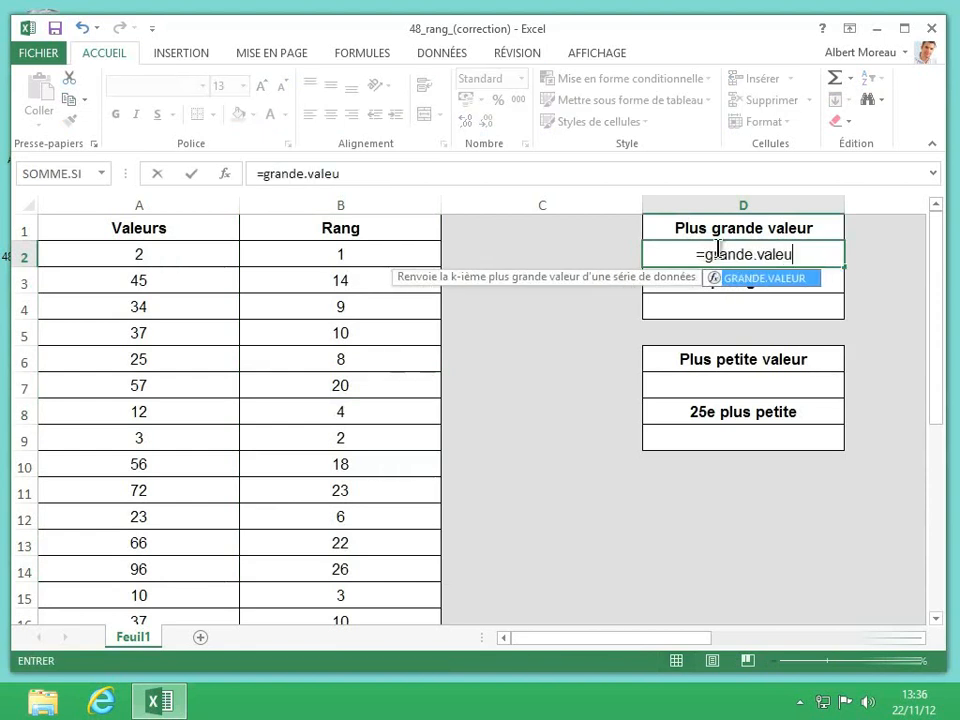
text(r()
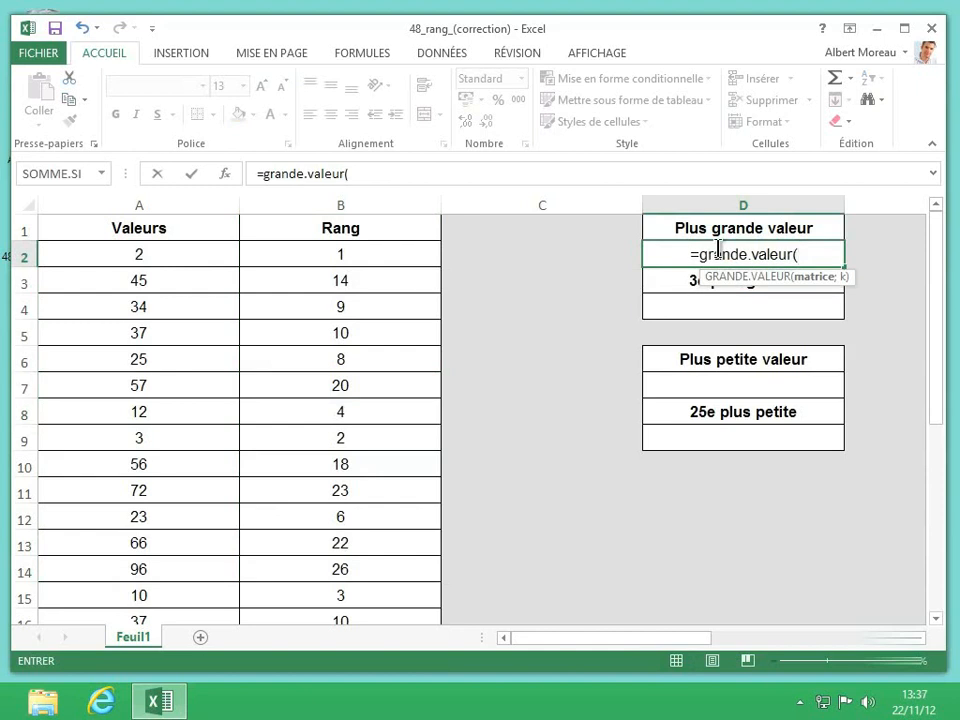
text(A2:A28)
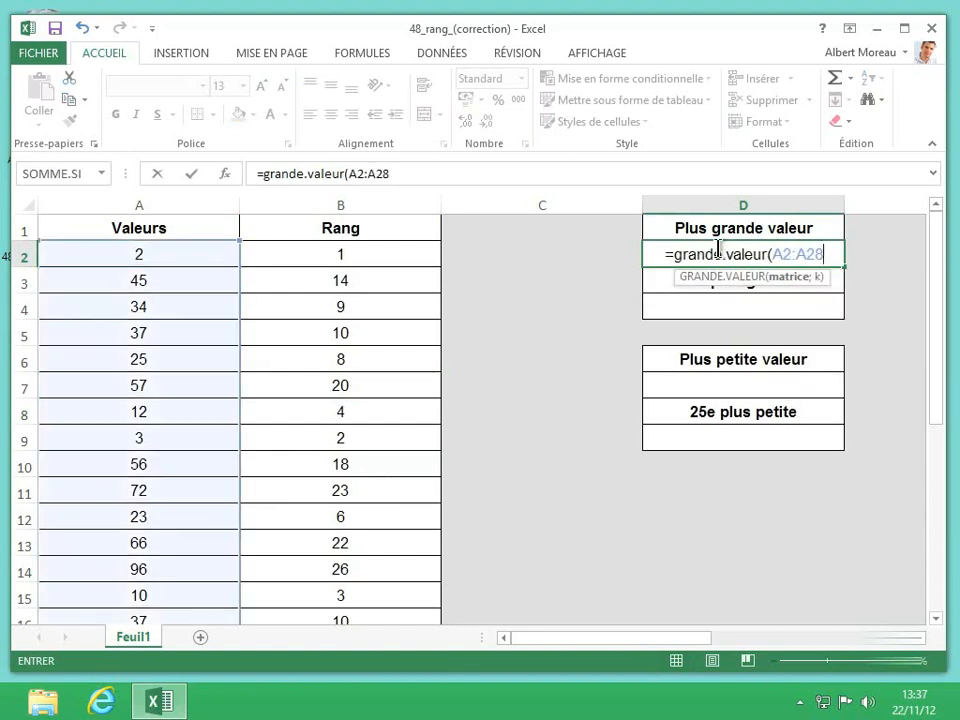
text(;)
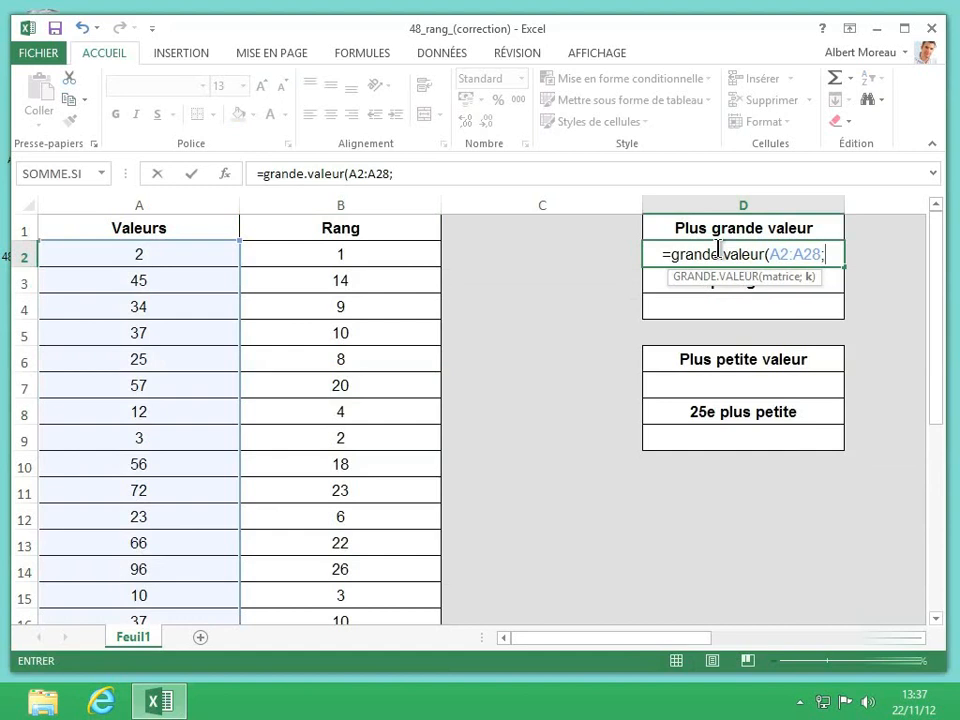
text(1)
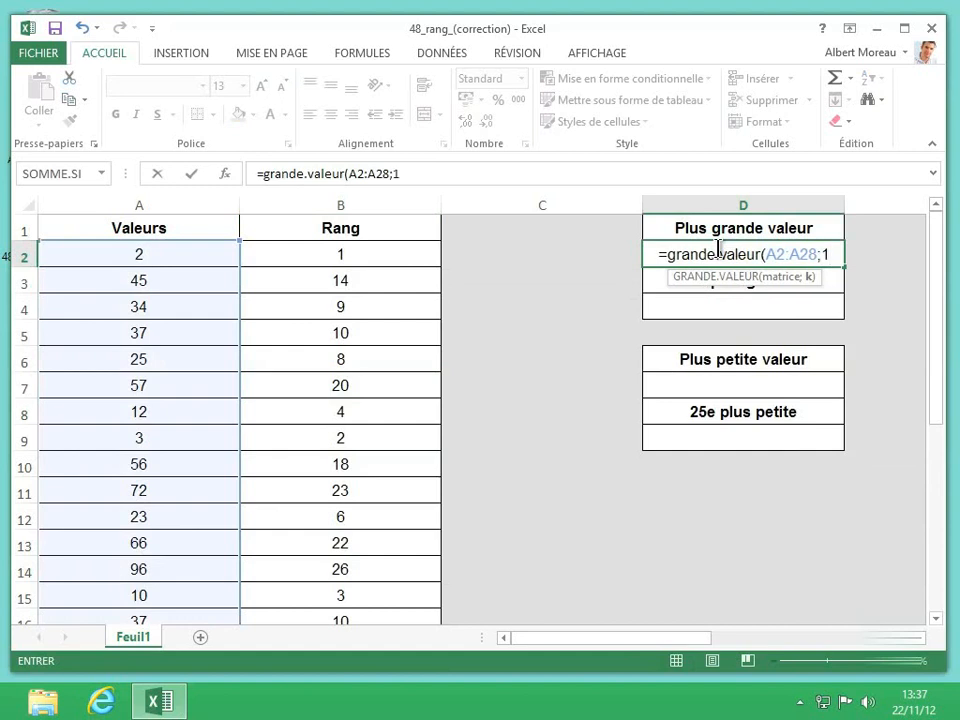
text())
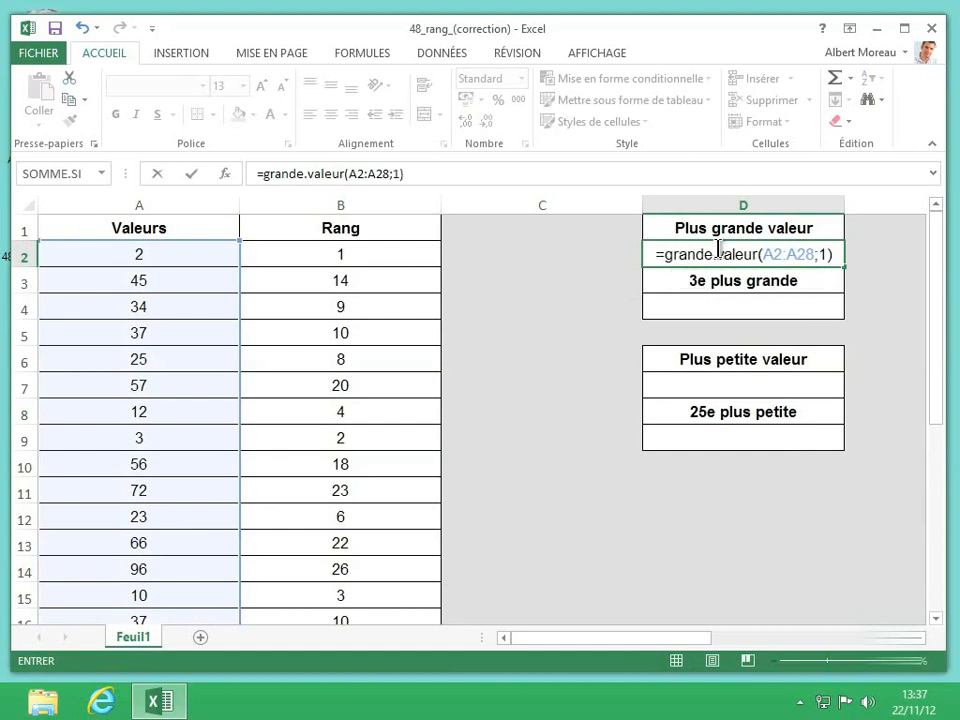
key(Return)
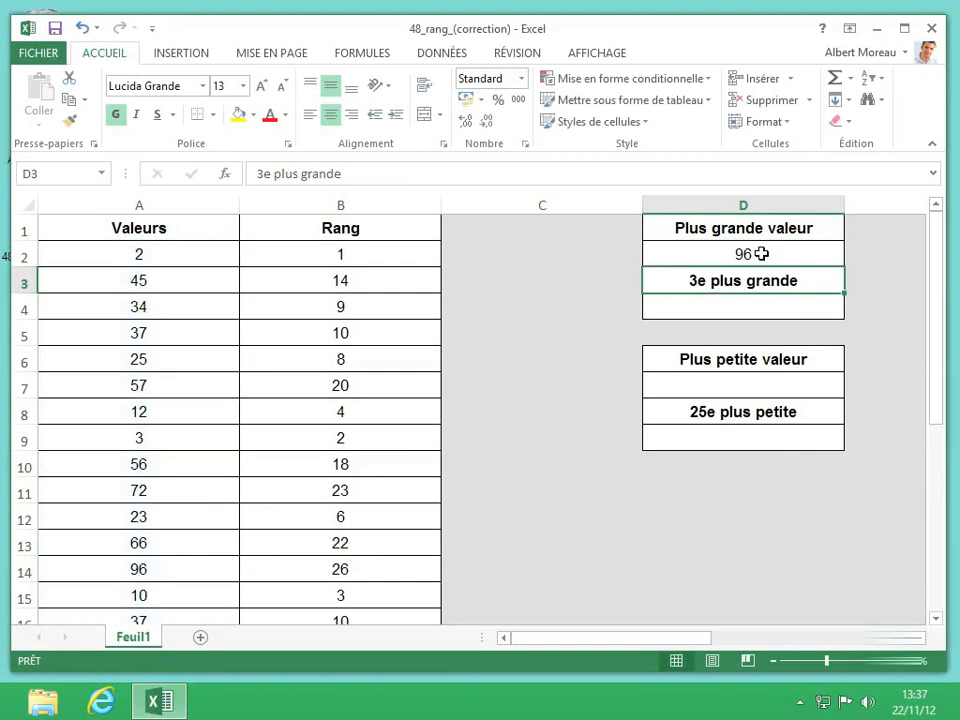
Step: Look over the values in column A and enter the formula =GRANDE.VALEUR(A2:A28;3) in D4, under the heading 3e plus grande
click(159, 395)
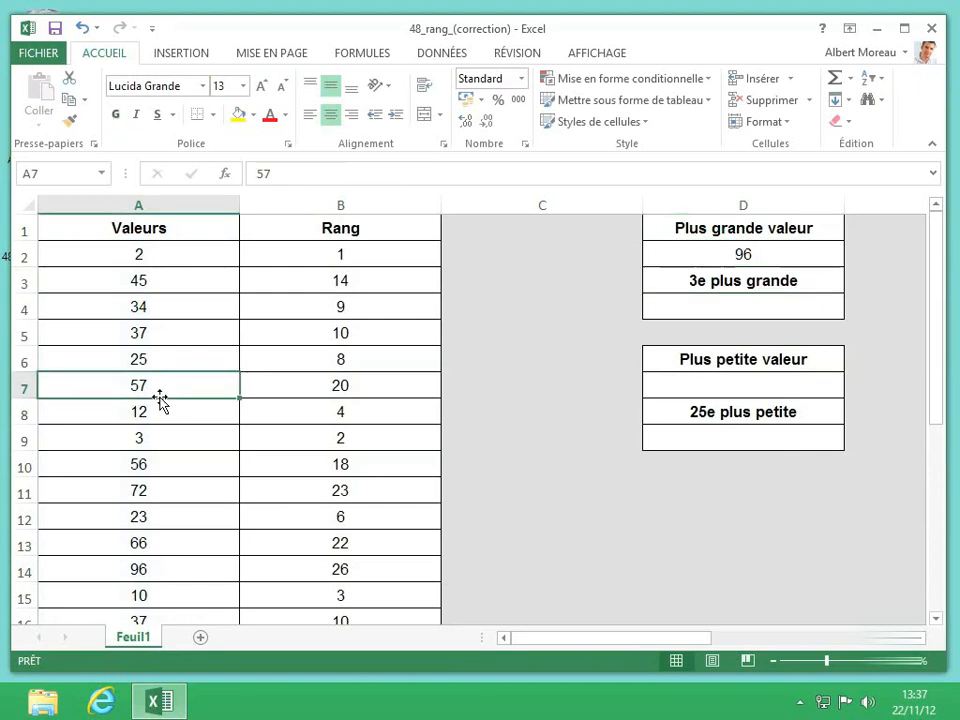
scroll(160, 400, down, 3)
scroll(160, 398, down, 1)
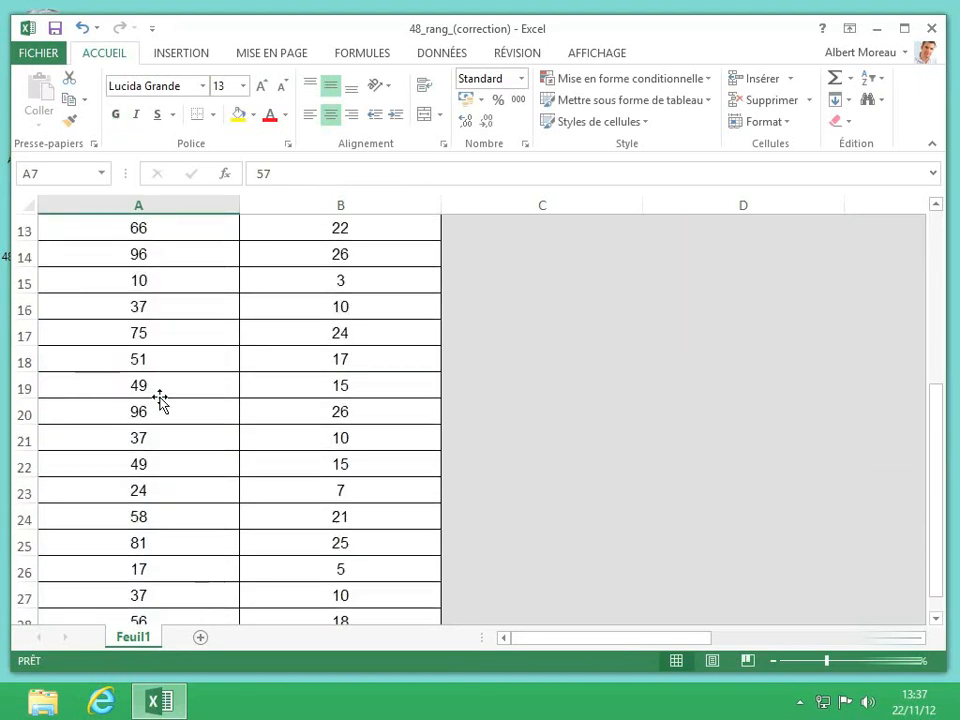
scroll(160, 398, down, 2)
scroll(160, 398, up, 6)
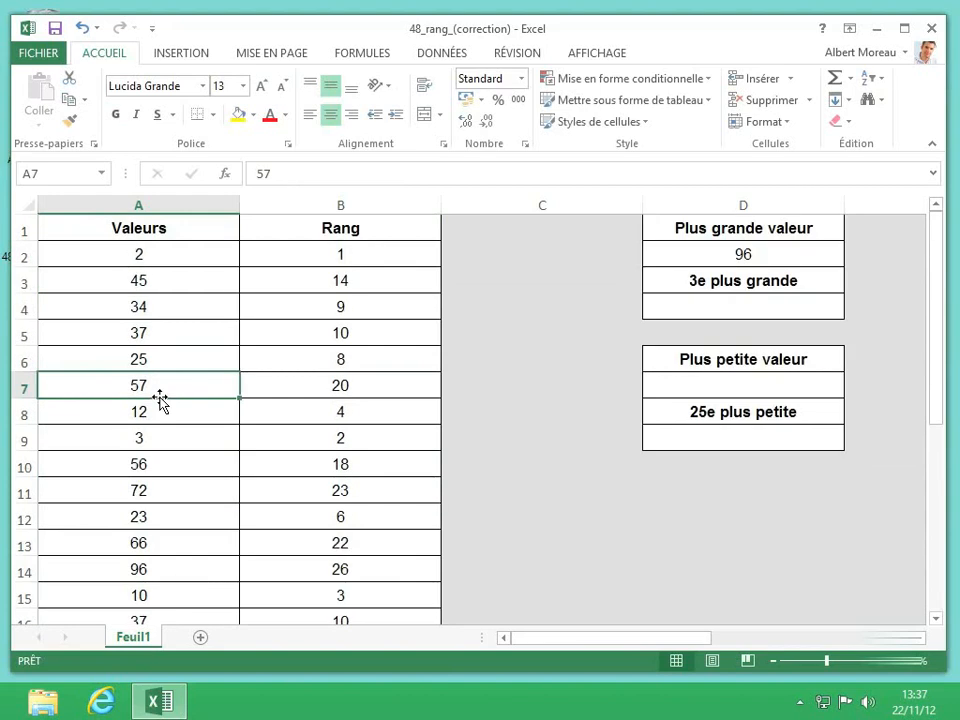
click(766, 312)
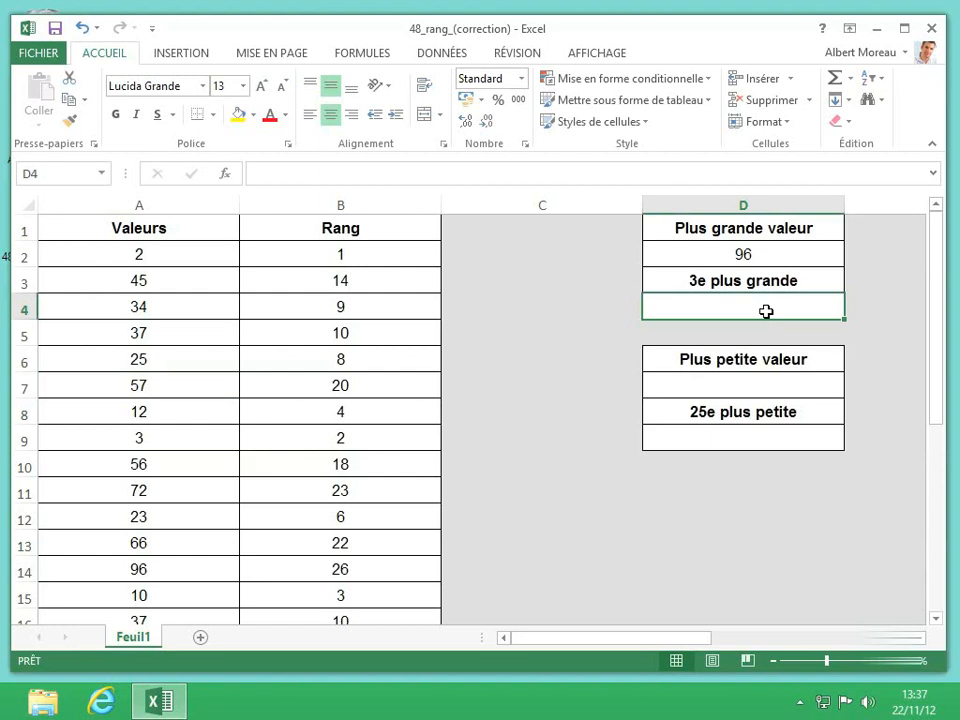
text(=grande)
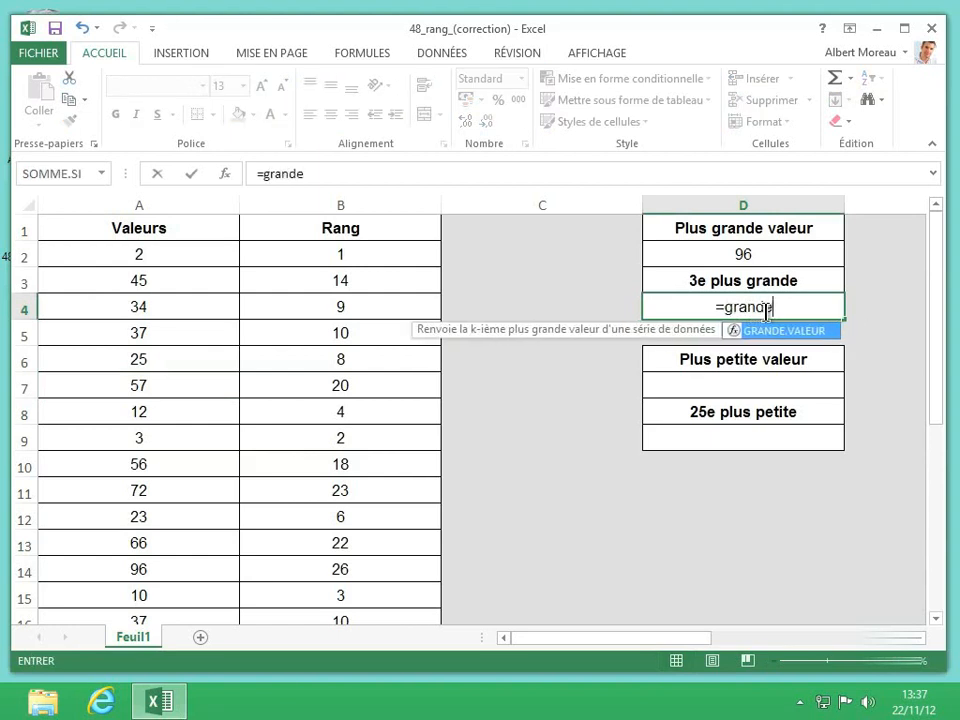
text(.valeur)
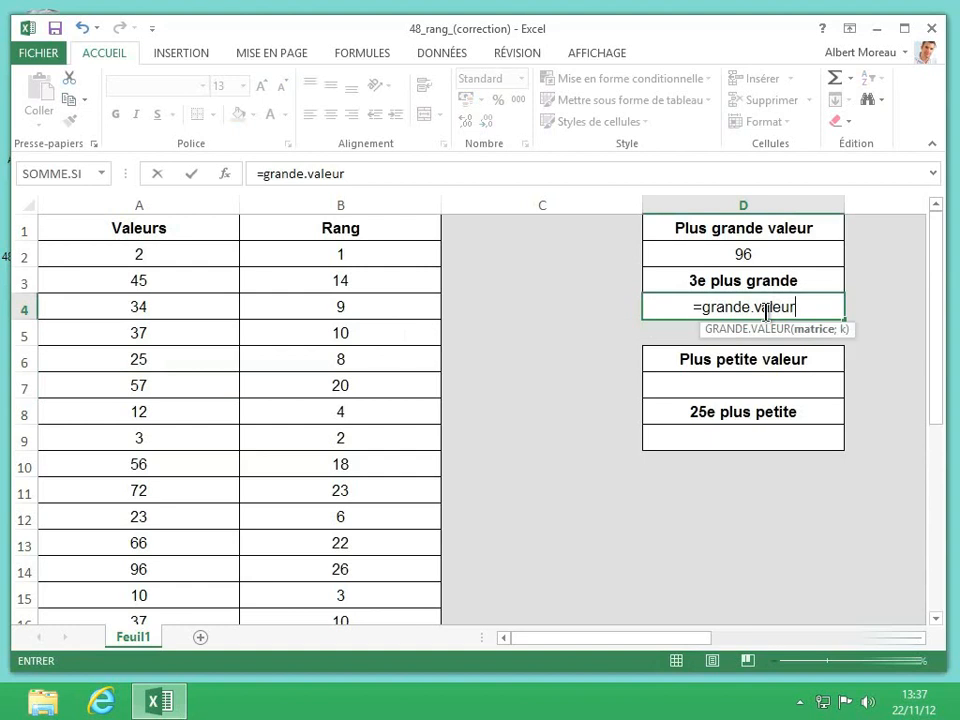
text((A)
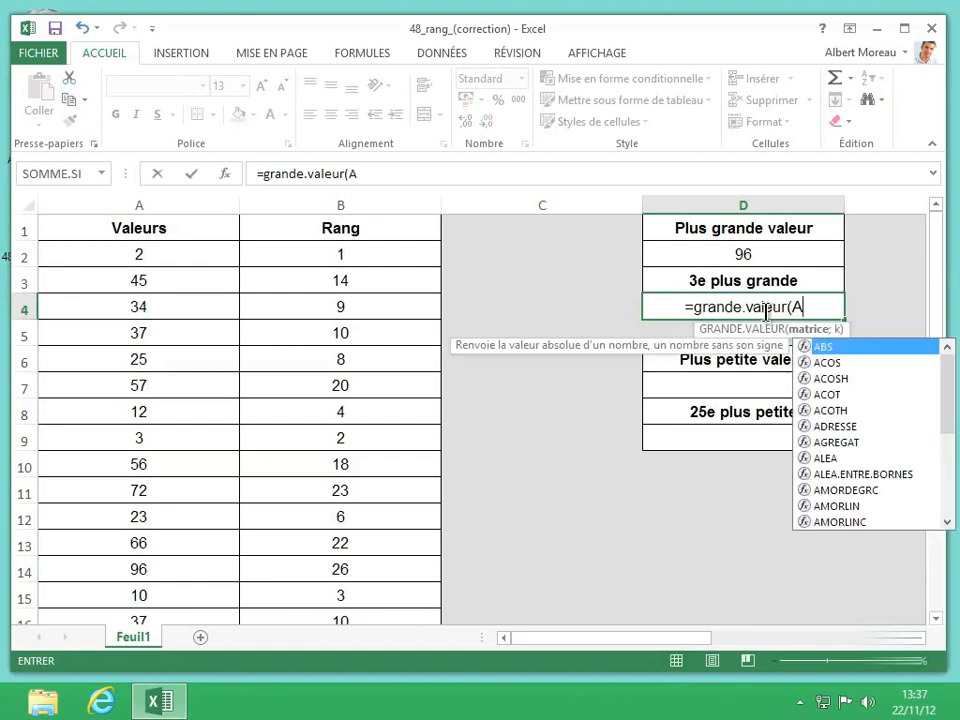
text(2:A)
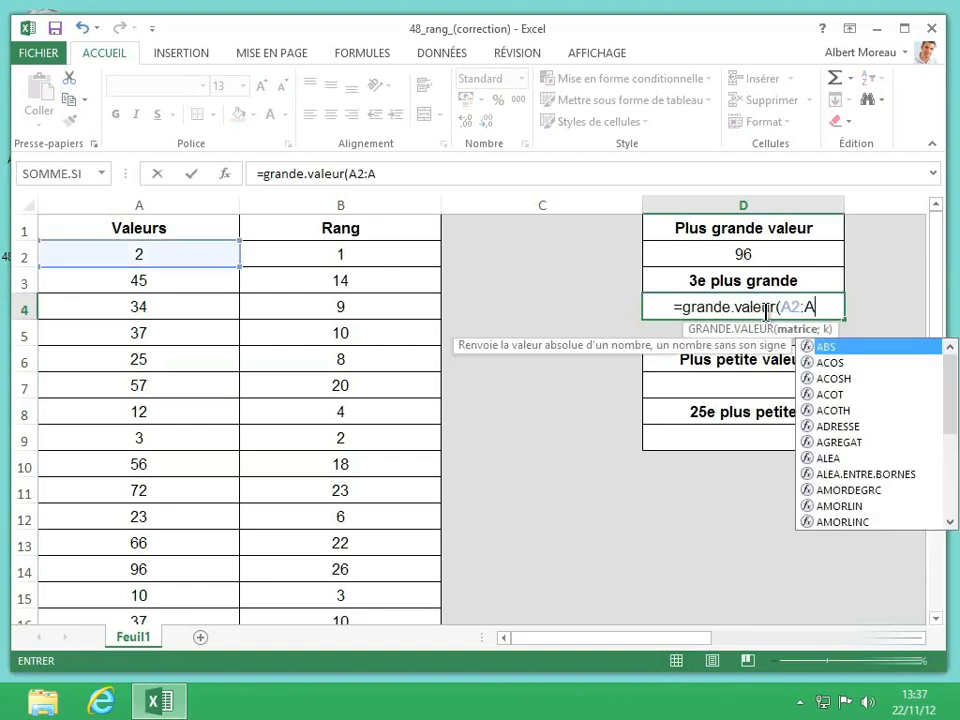
text(28)
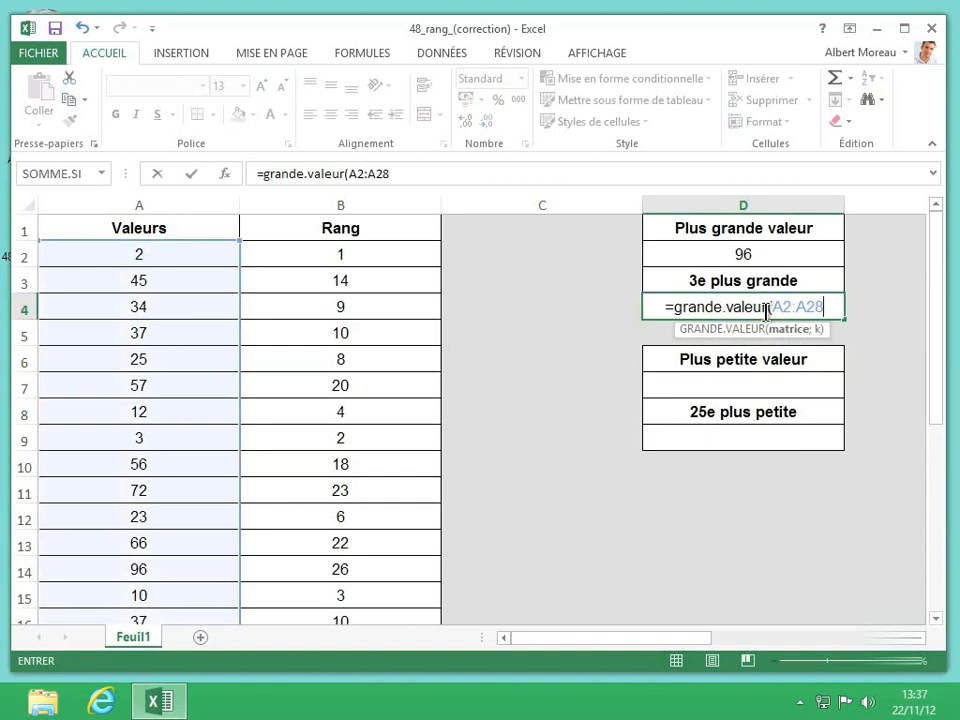
text(;)
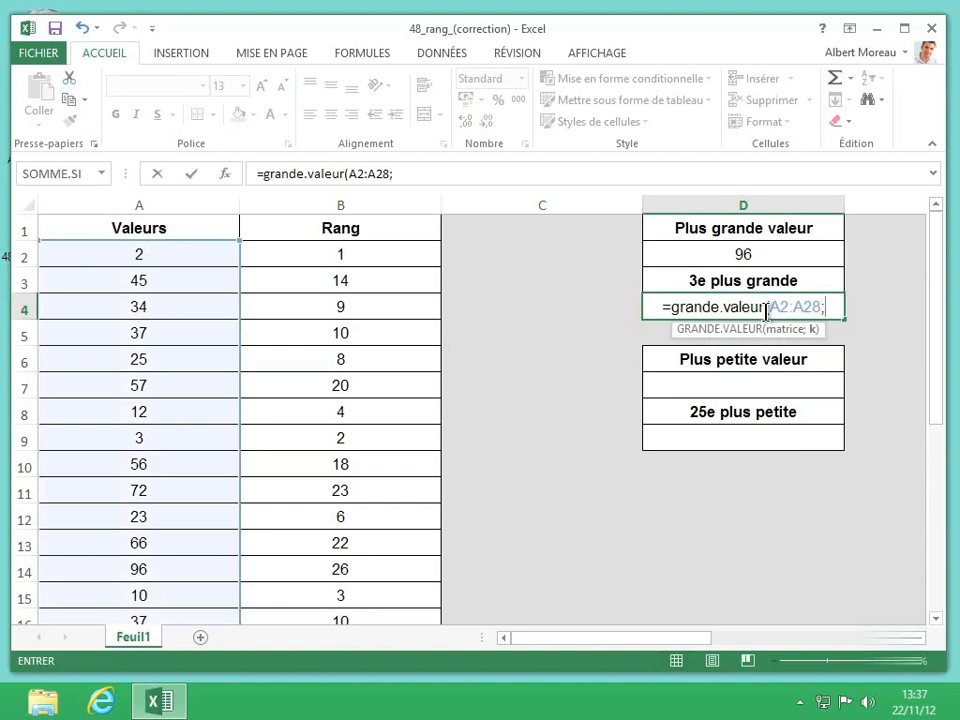
text(3)
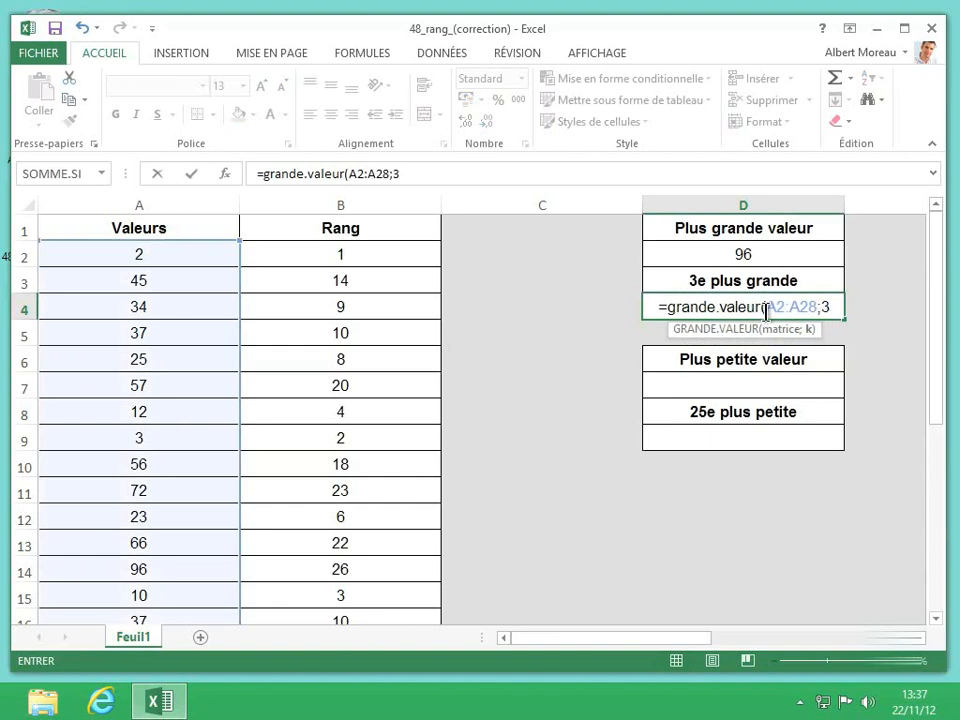
text())
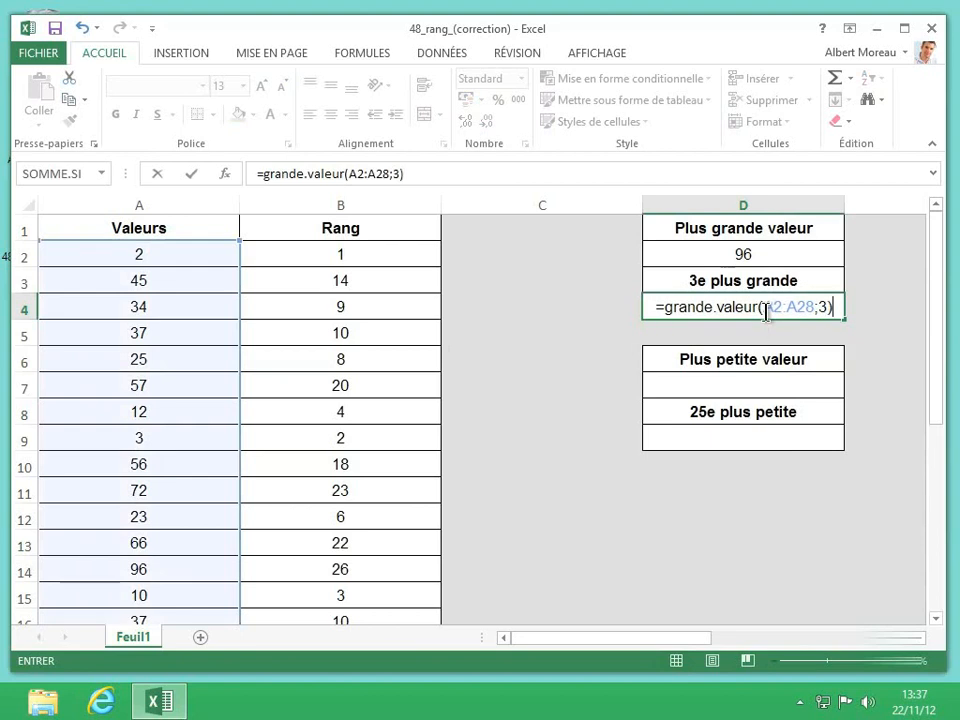
key(Return)
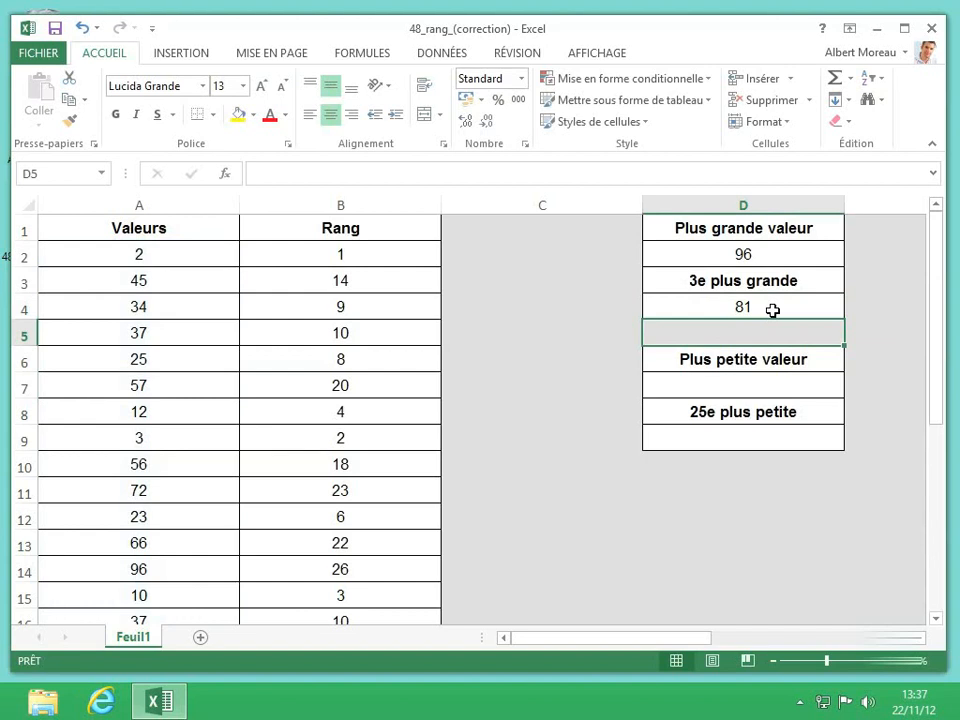
Step: Enter the formula =PETITE.VALEUR(A2:A28;1) in D7, under the heading Plus petite valeur
click(771, 375)
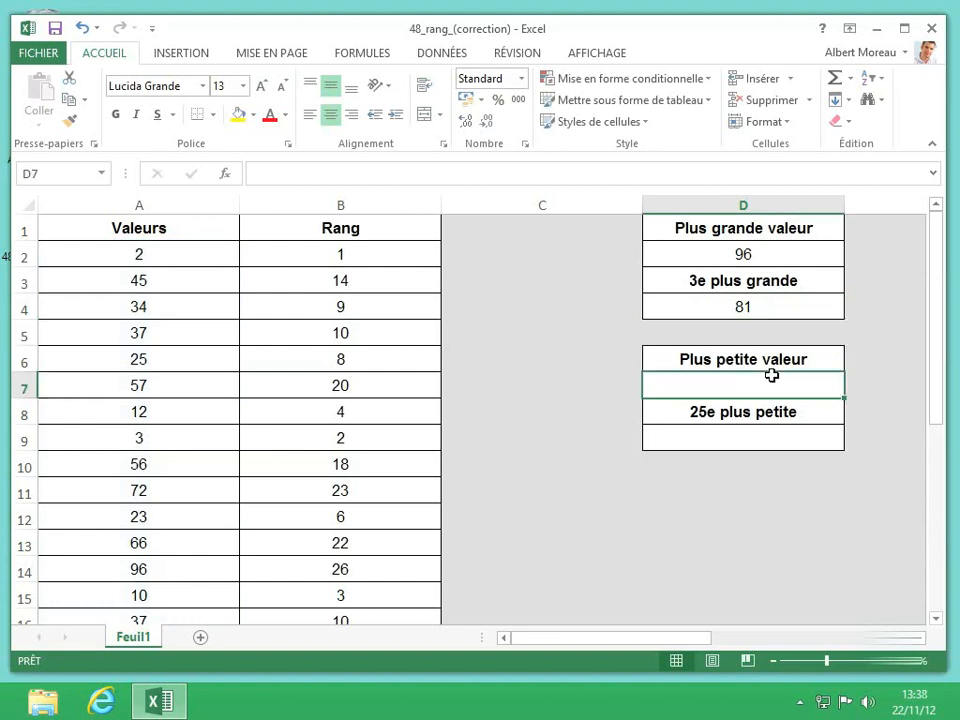
text(=)
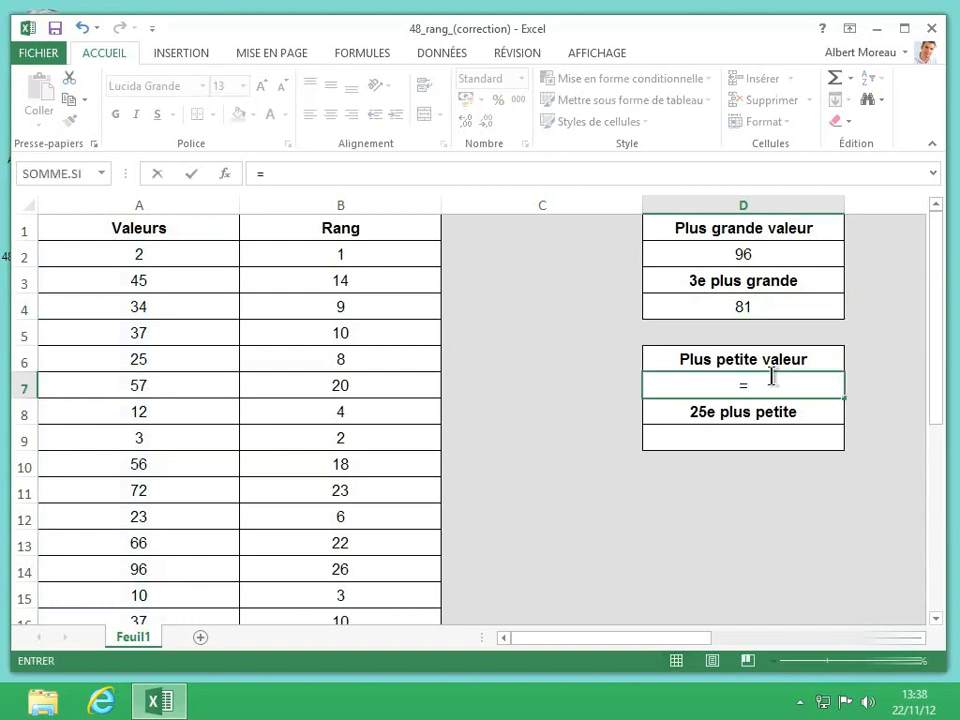
text(petite)
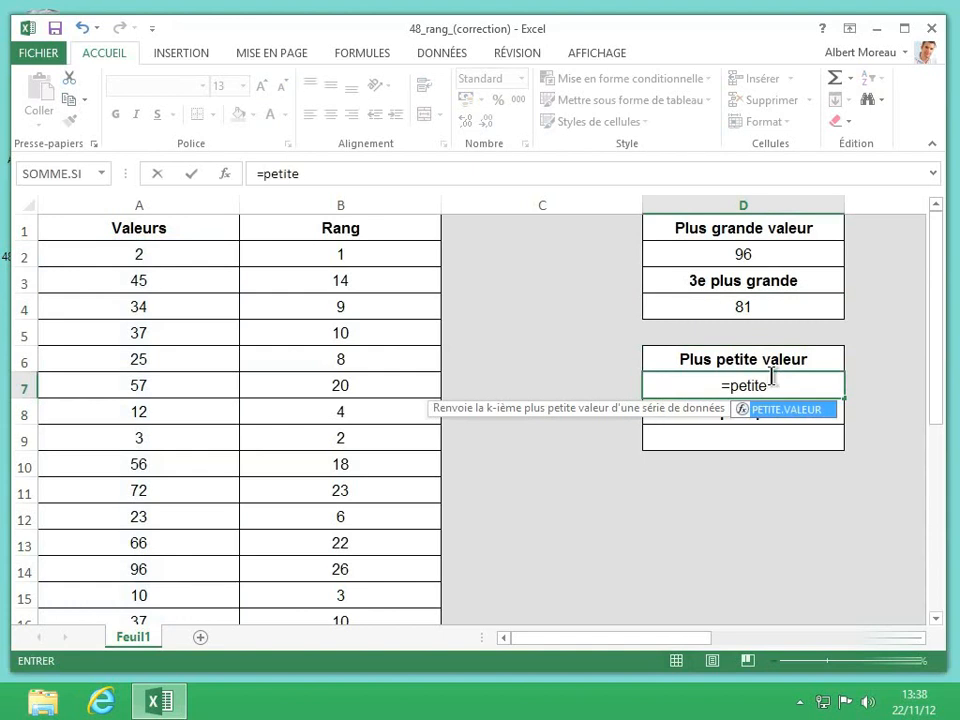
text(.valeur)
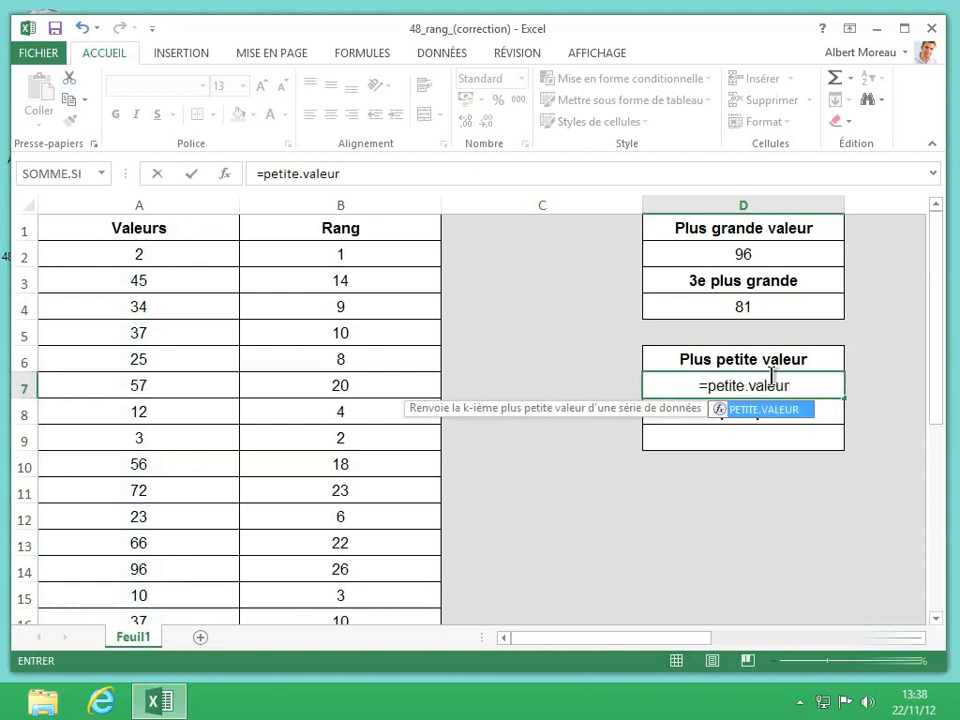
text(()
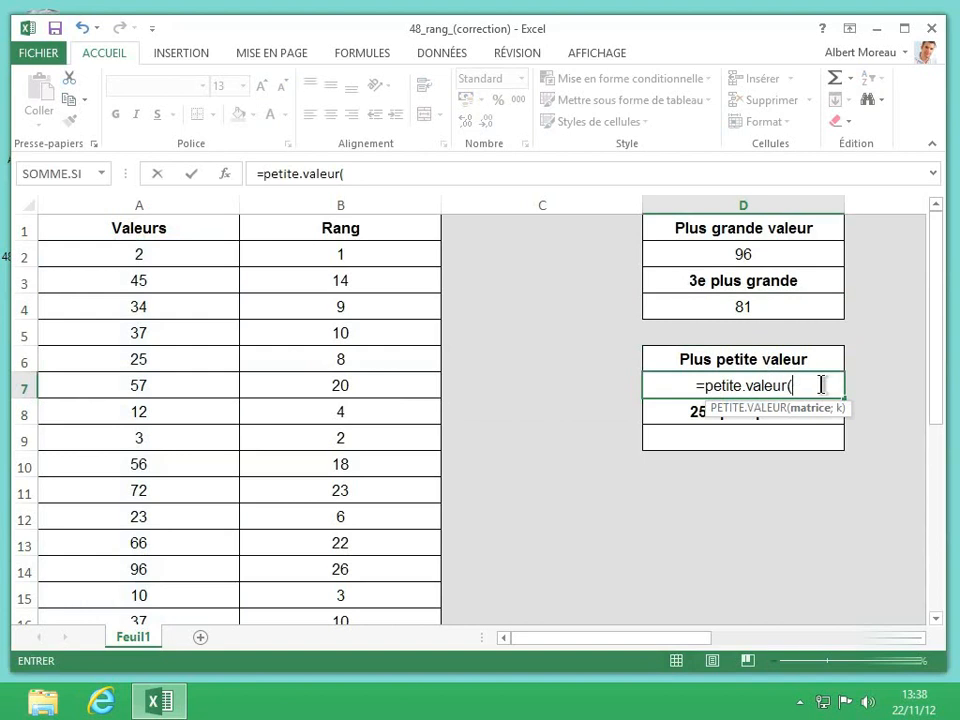
text(A)
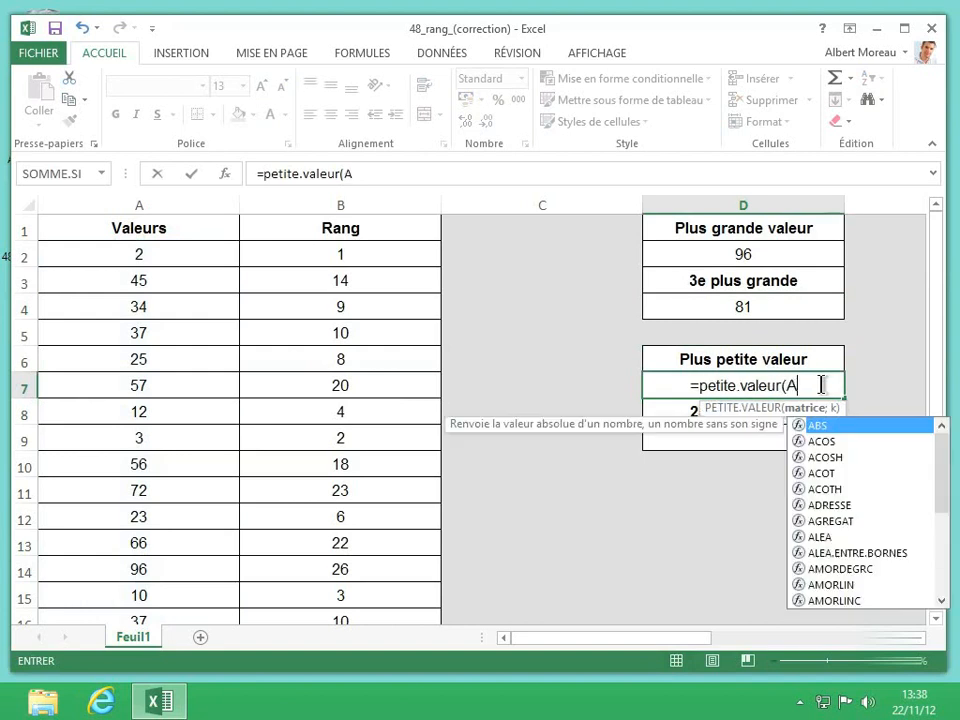
text(2:A2)
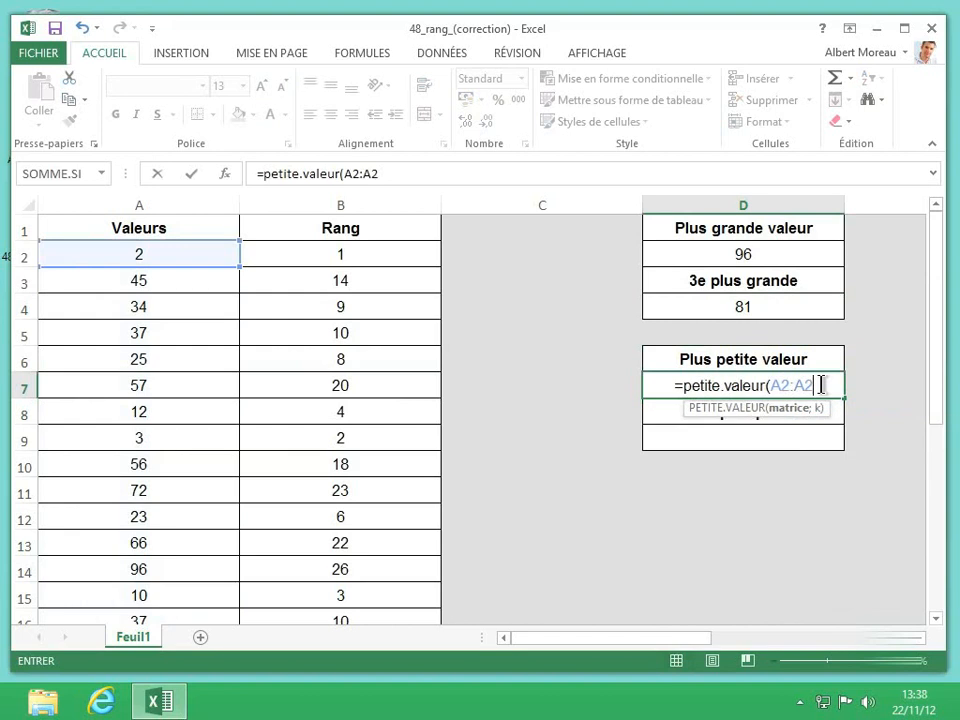
text(8;)
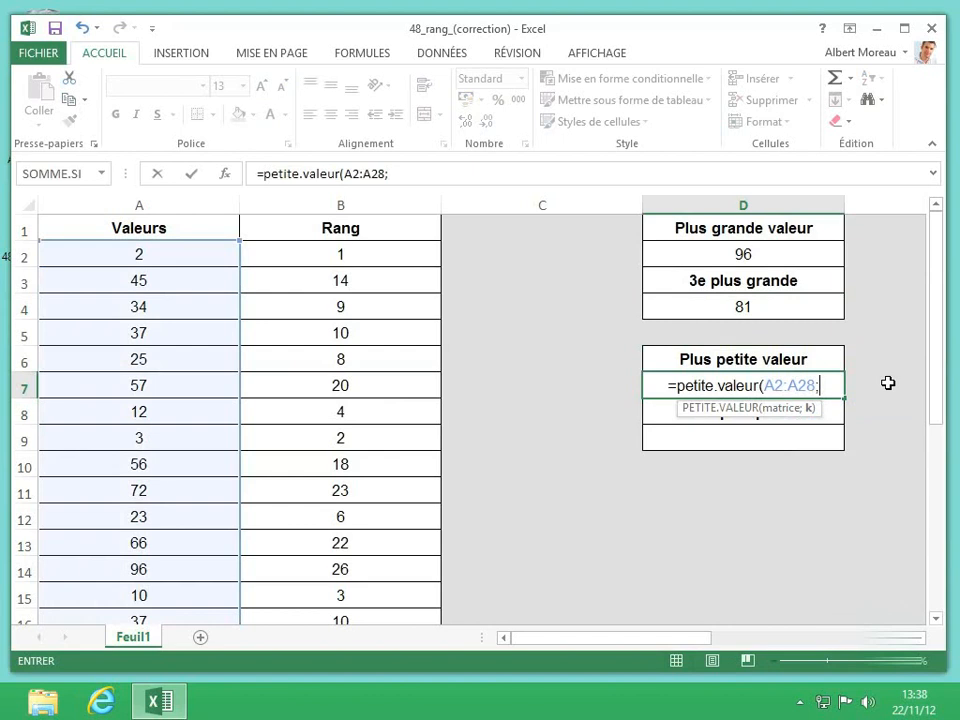
text(1)
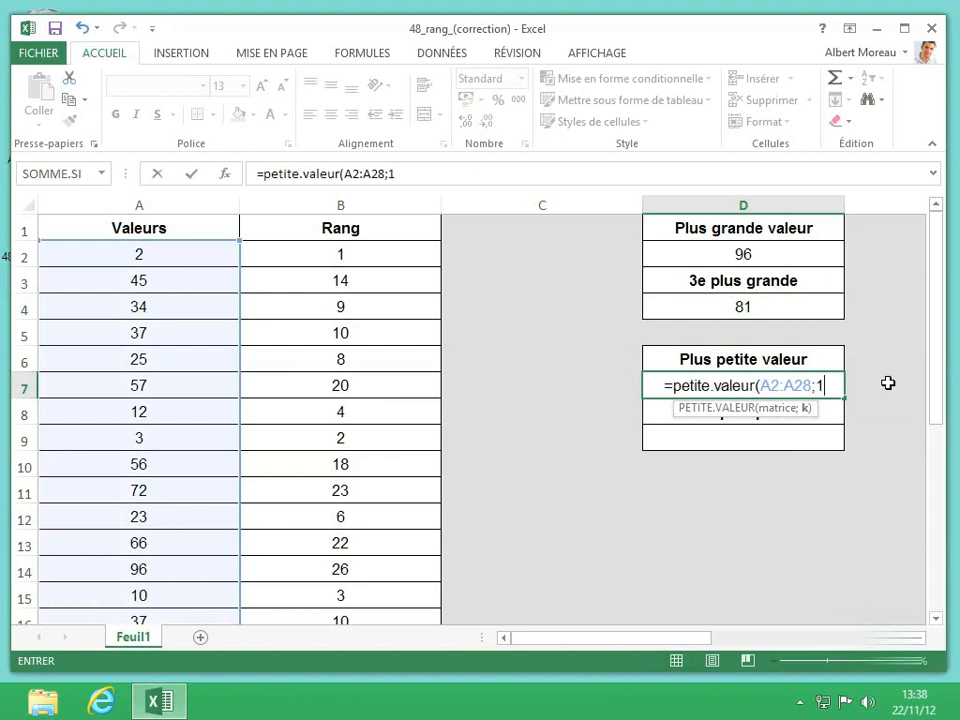
text())
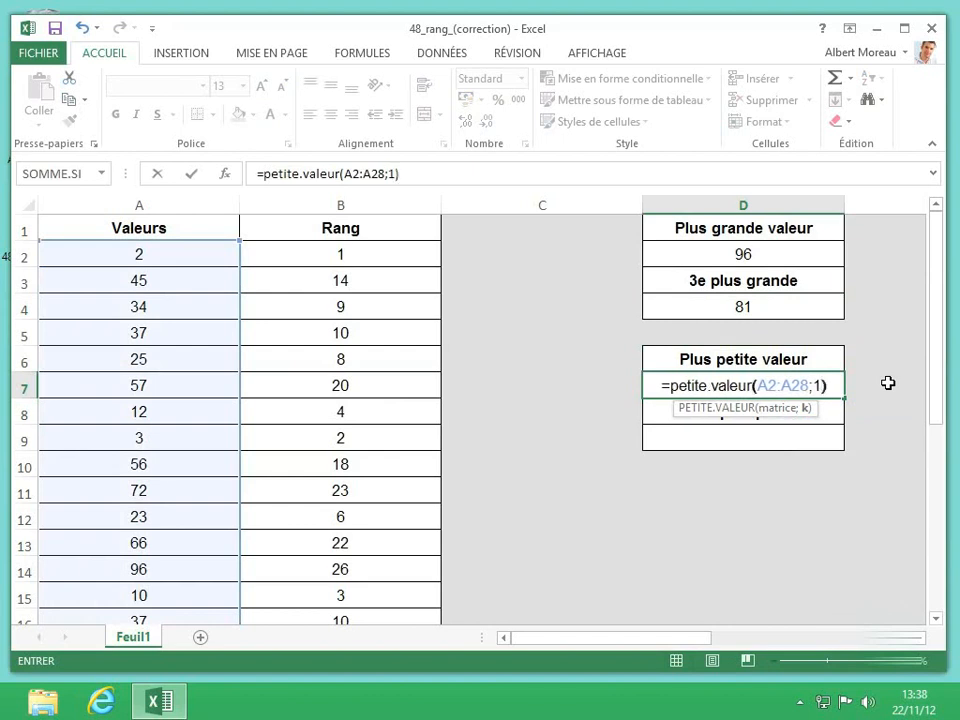
key(Return)
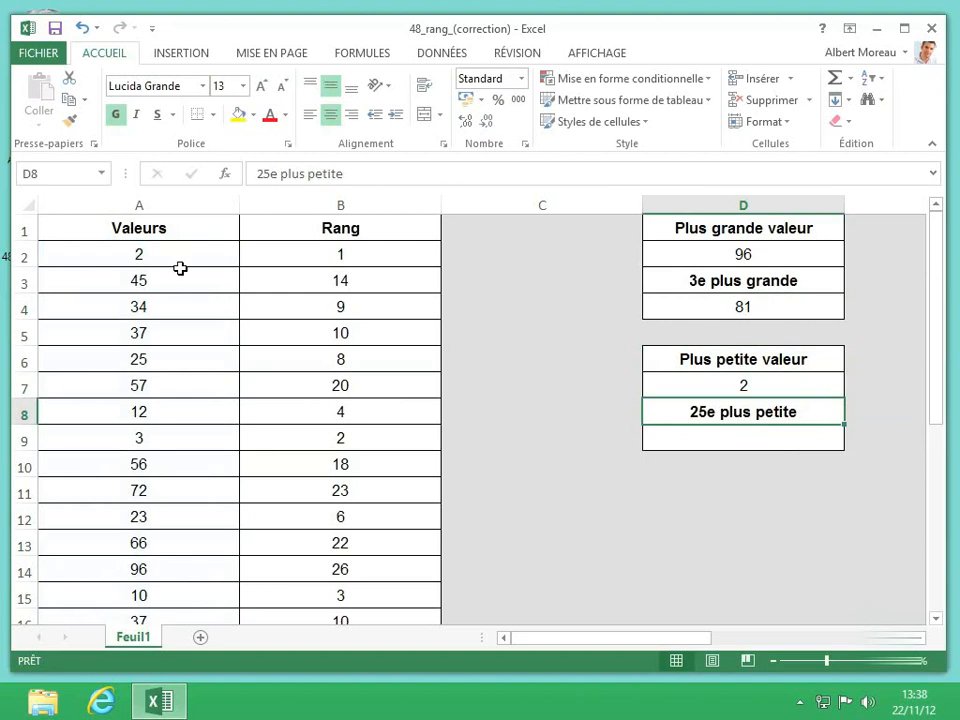
Step: Enter the formula =PETITE.VALEUR(A2:A28;25) in D9, under the heading 25e plus petite
click(753, 438)
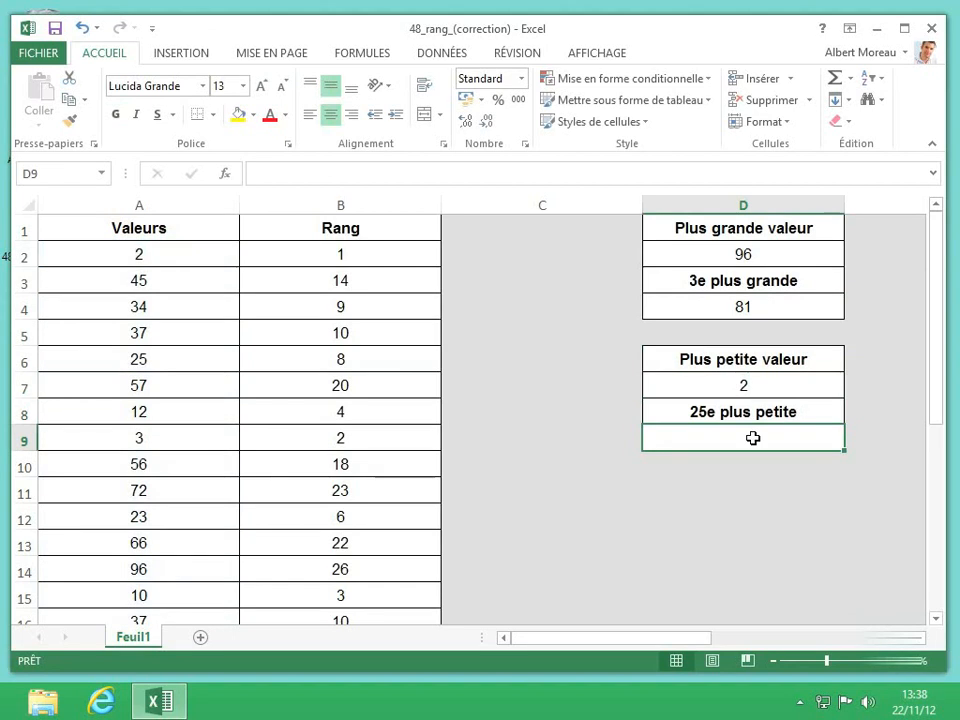
text(=)
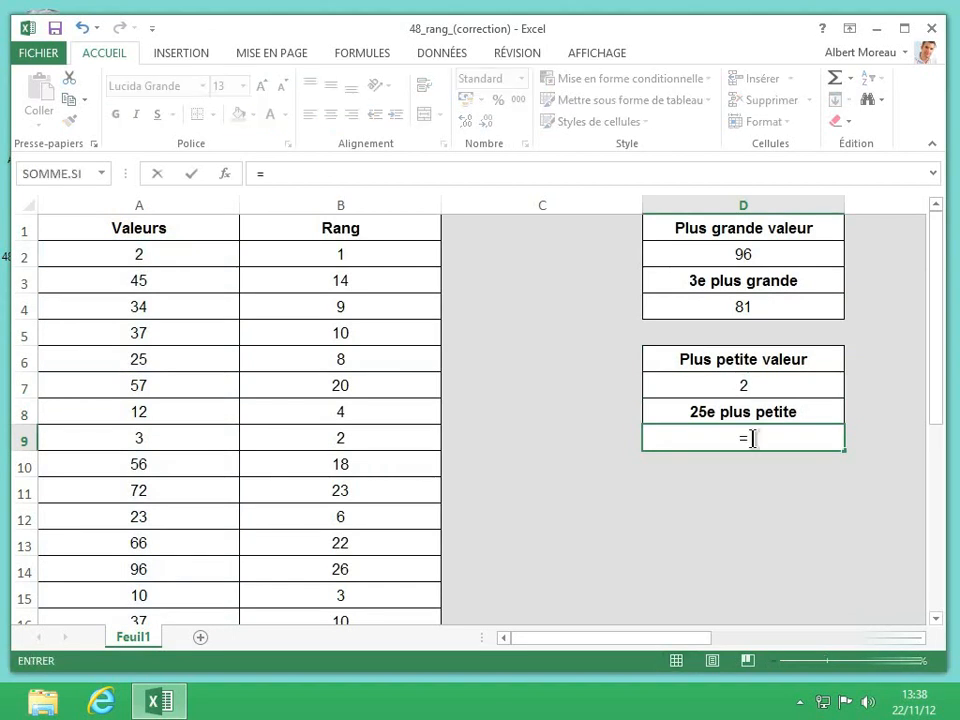
text(petite)
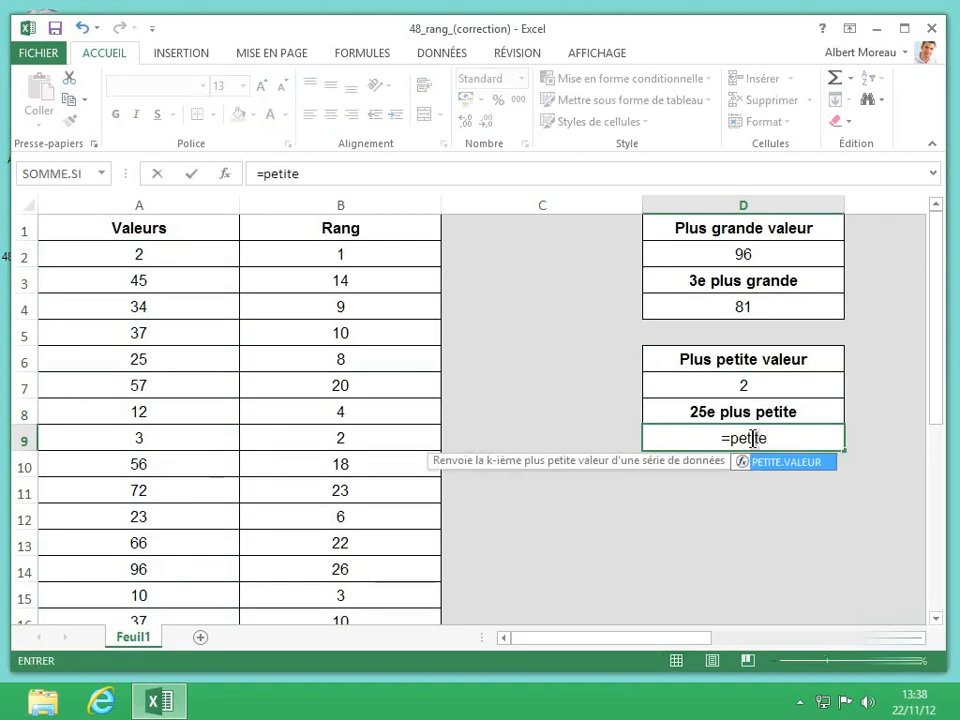
text(.valeur)
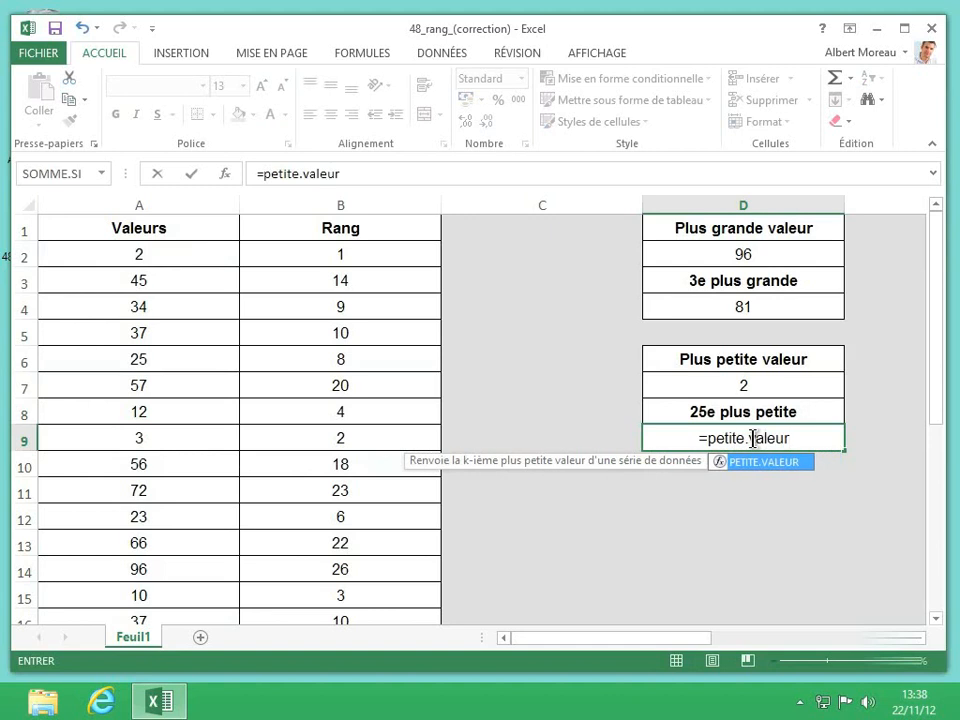
text(()
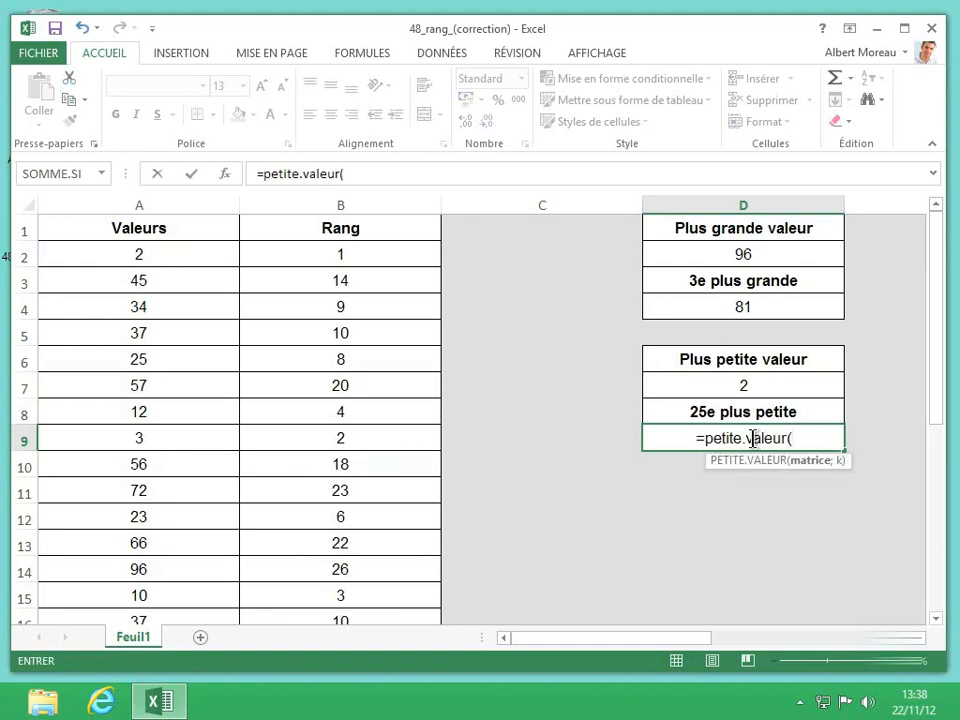
text(A)
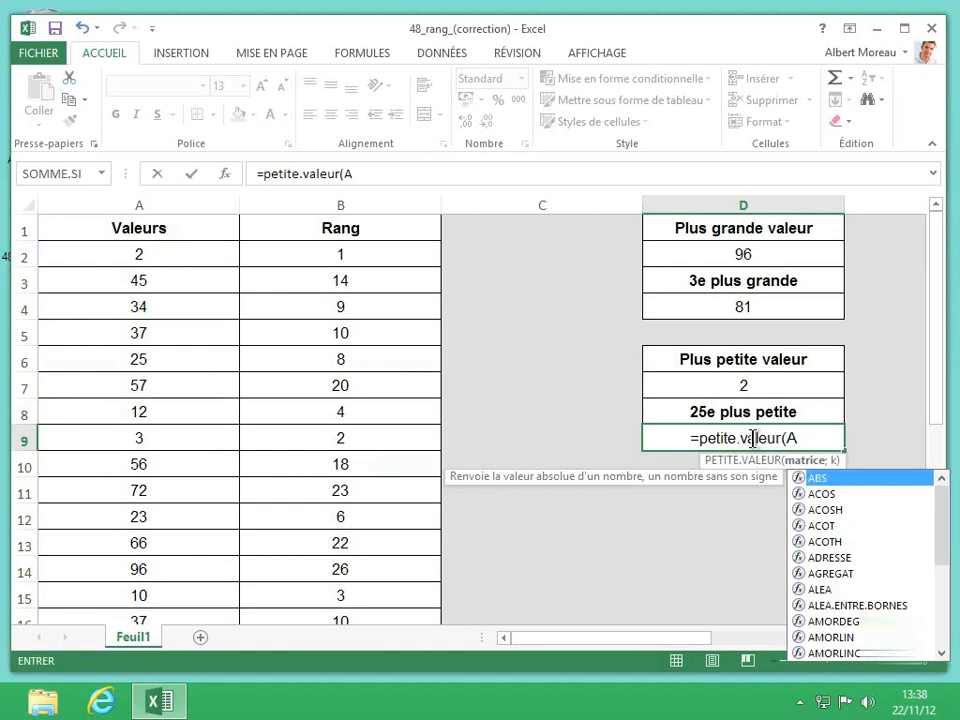
text(2:)
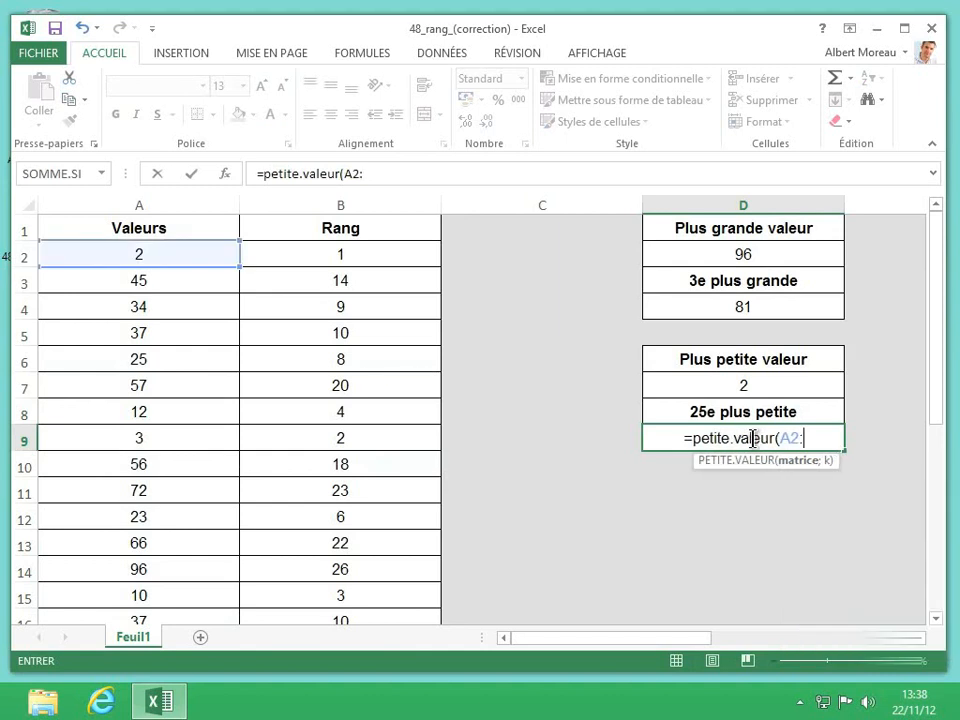
text(A28)
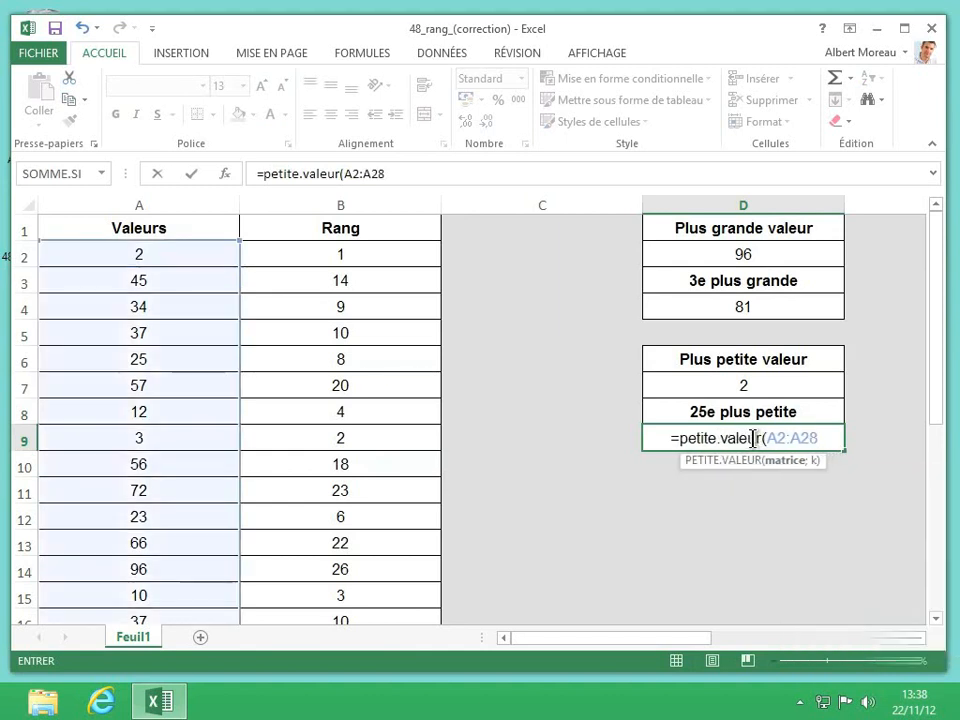
text(;)
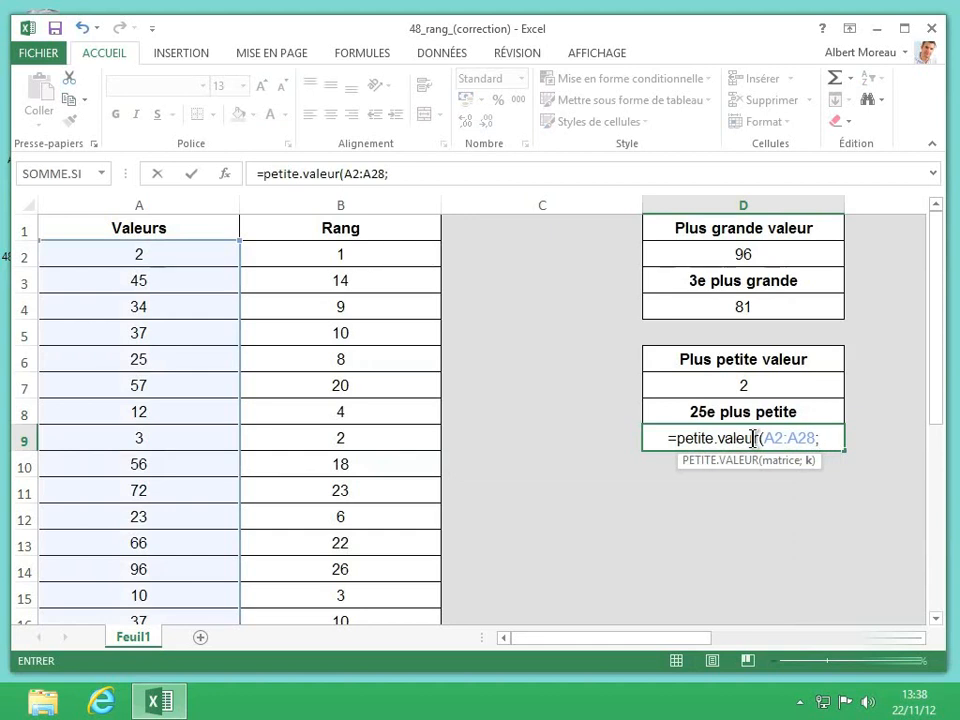
text(25)
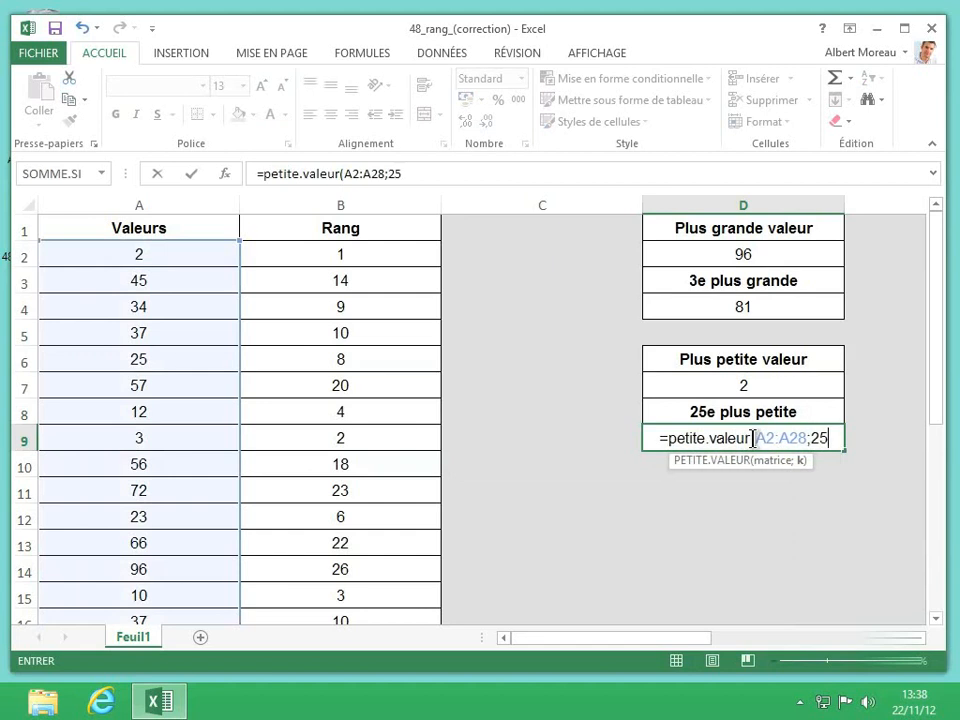
text())
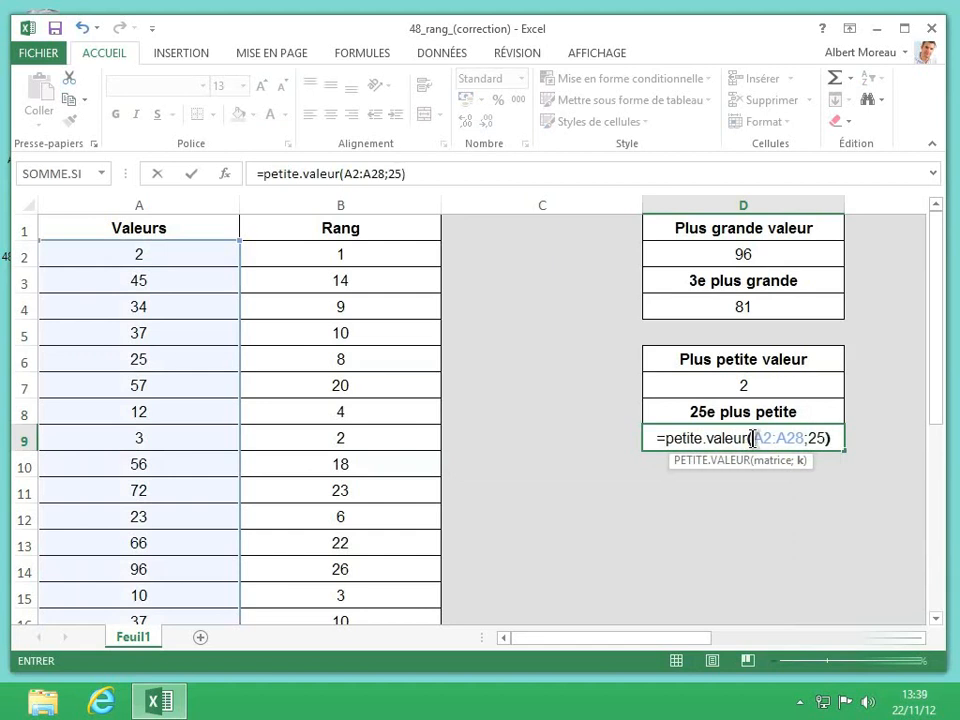
key(Return)
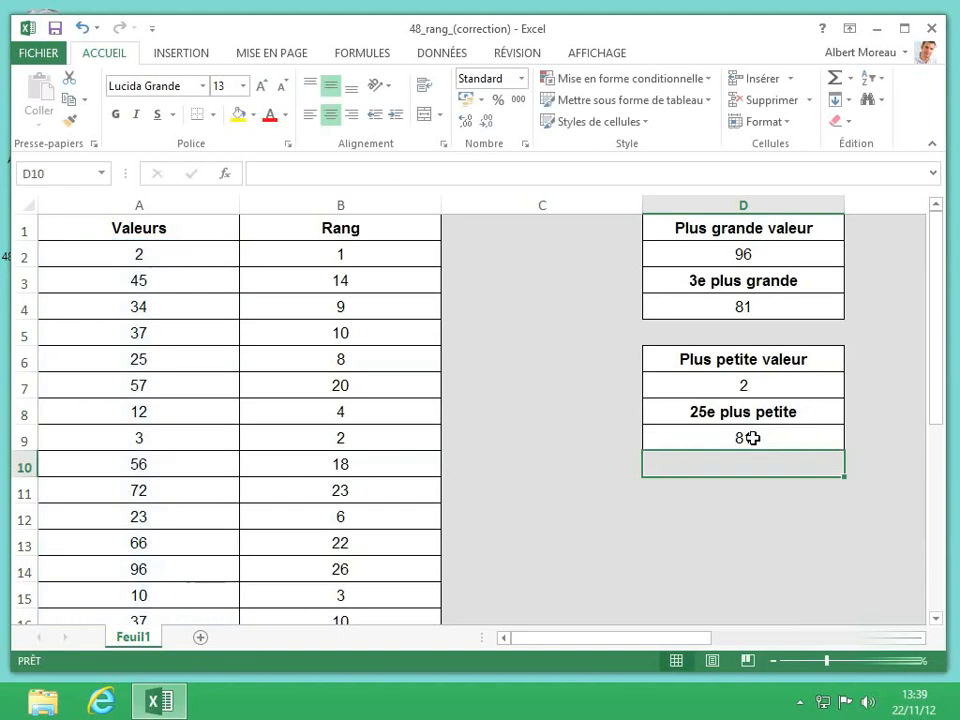